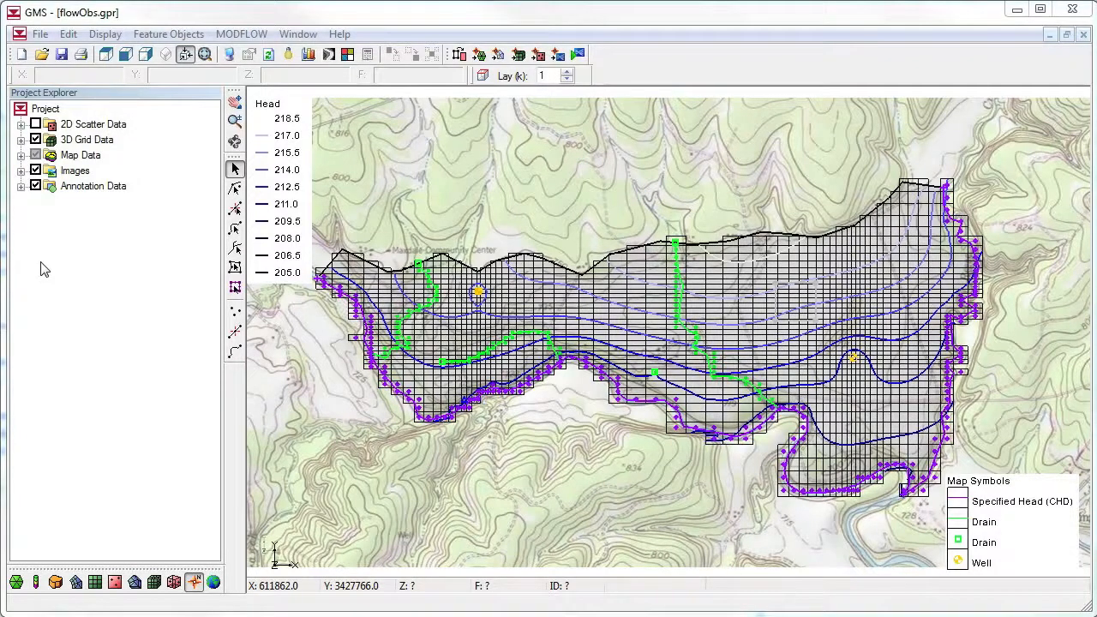
Hide the 3D grid and background images to examine the conceptual model's well, northern boundary arc and middle polygon, then show the images again
click(35, 140)
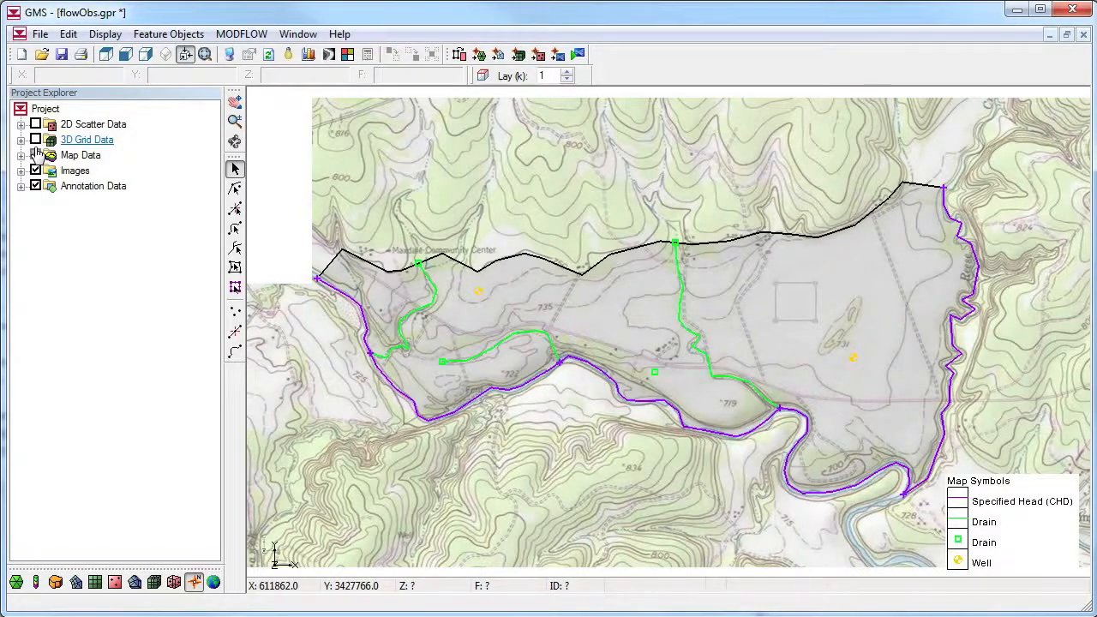
click(35, 170)
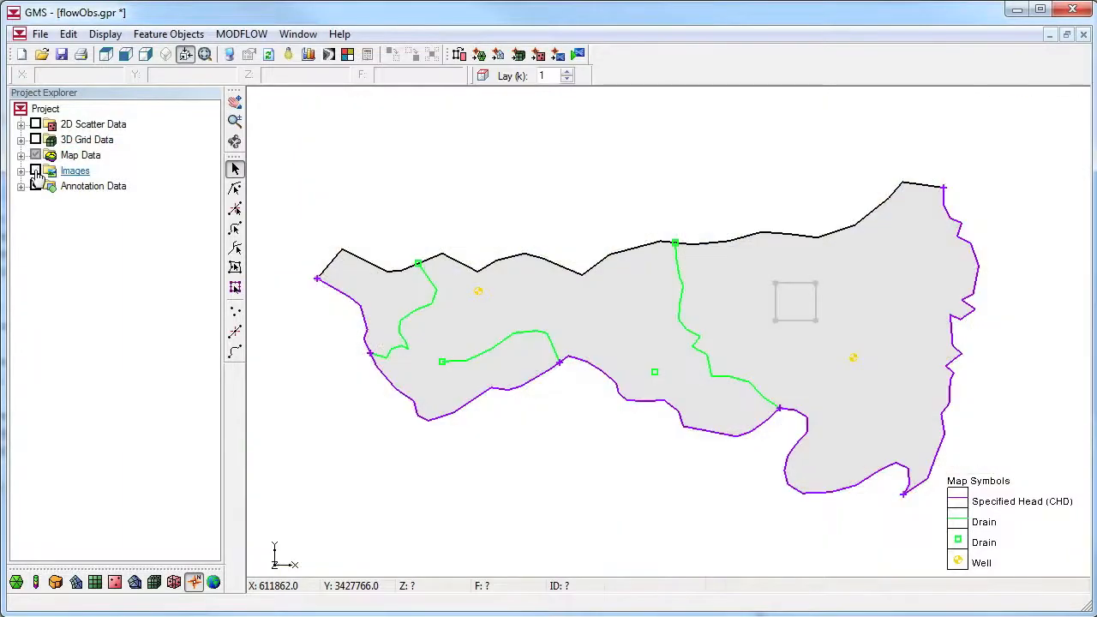
click(478, 292)
click(554, 265)
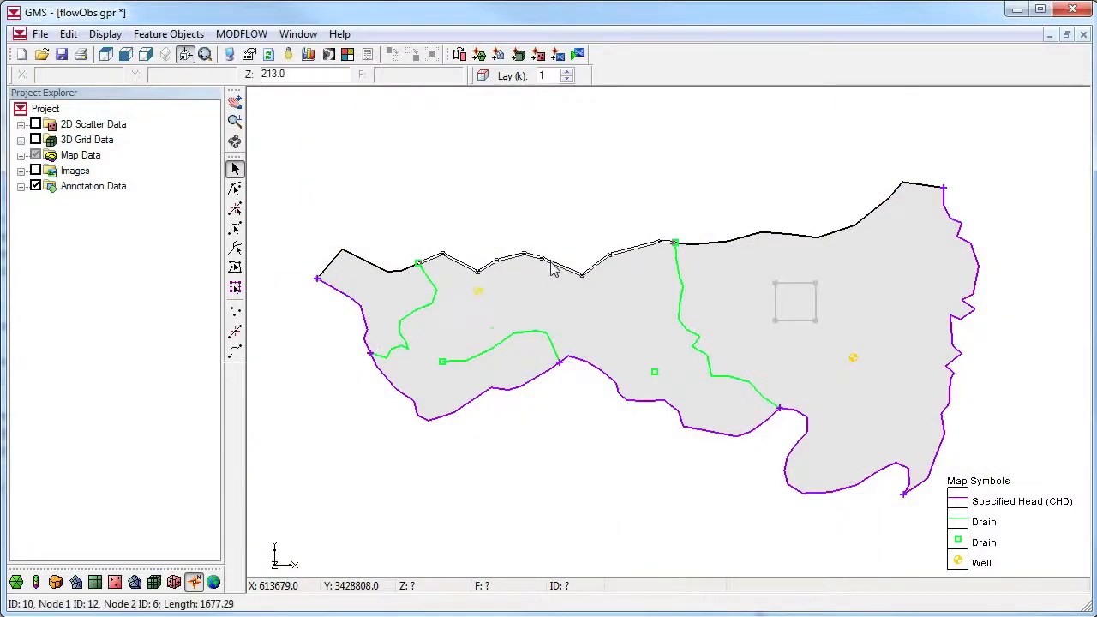
click(583, 320)
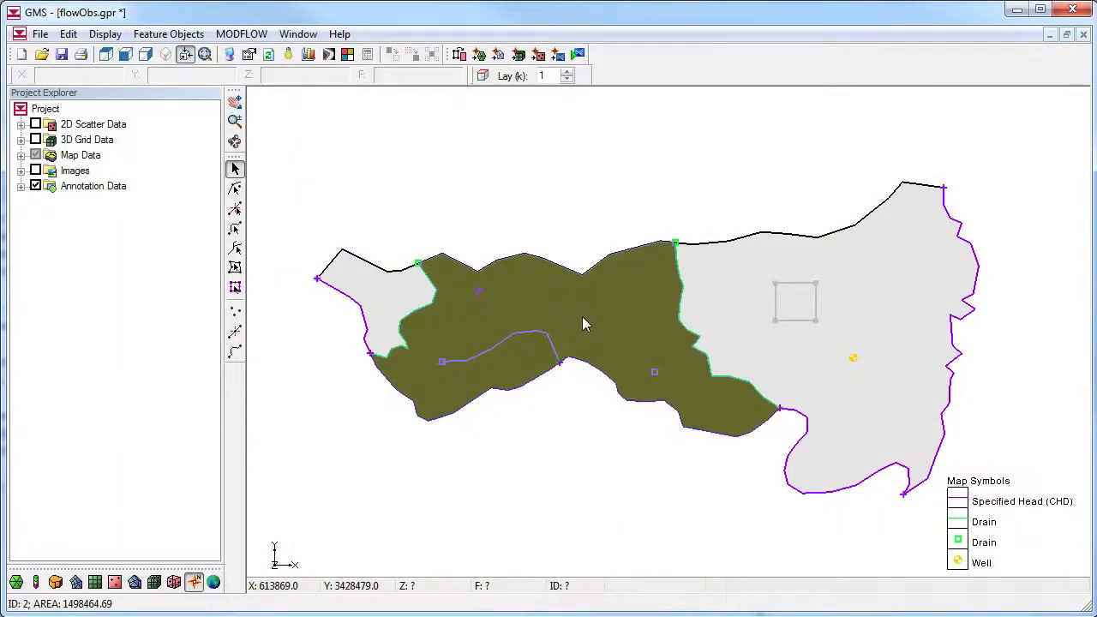
click(587, 198)
click(35, 170)
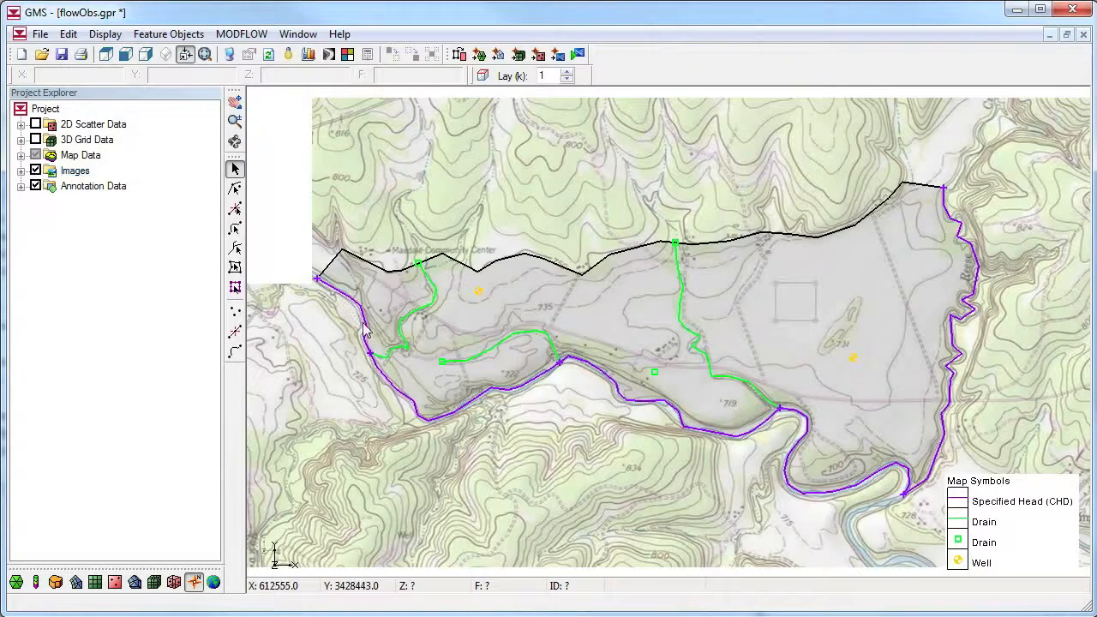
Check the computed flow through the specified head arcs along the western, southern and eastern model boundaries, then clear the selection
click(363, 324)
shift+click(410, 397)
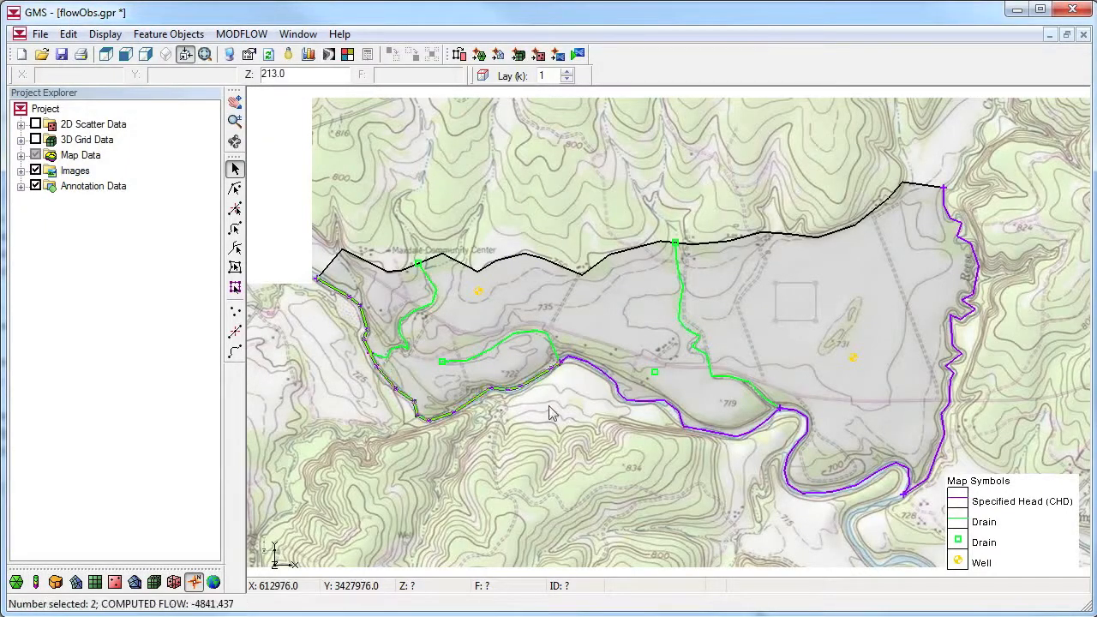
shift+click(632, 404)
shift+click(796, 482)
shift+click(944, 450)
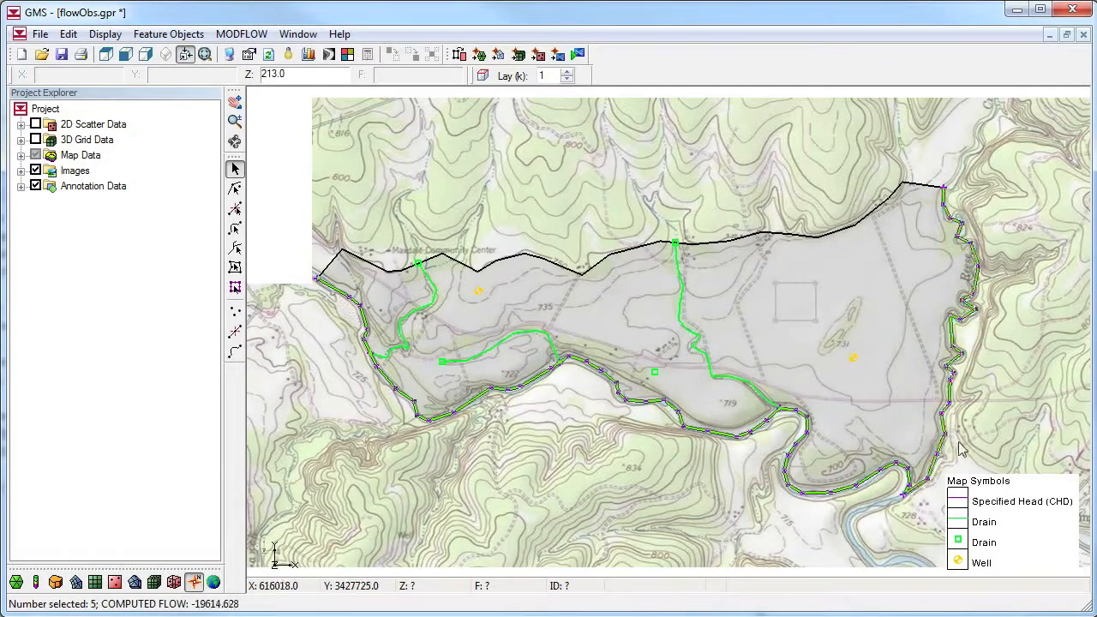
click(1007, 439)
Check the computed flow of the drain arcs and the drain point, and select the two wells before clearing the selection
click(744, 382)
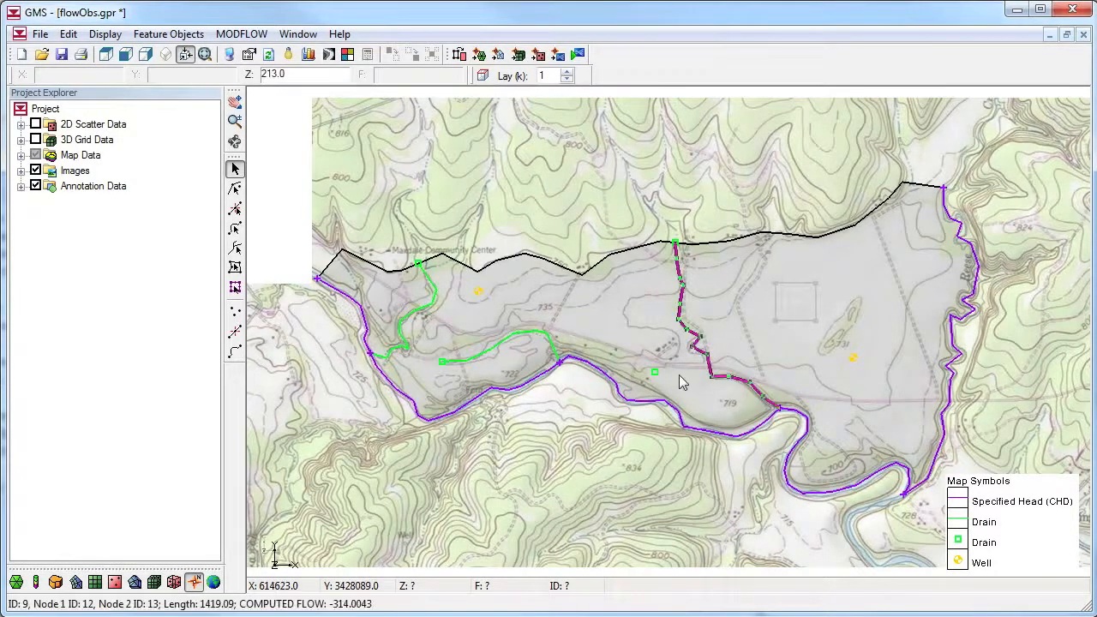
shift+click(528, 335)
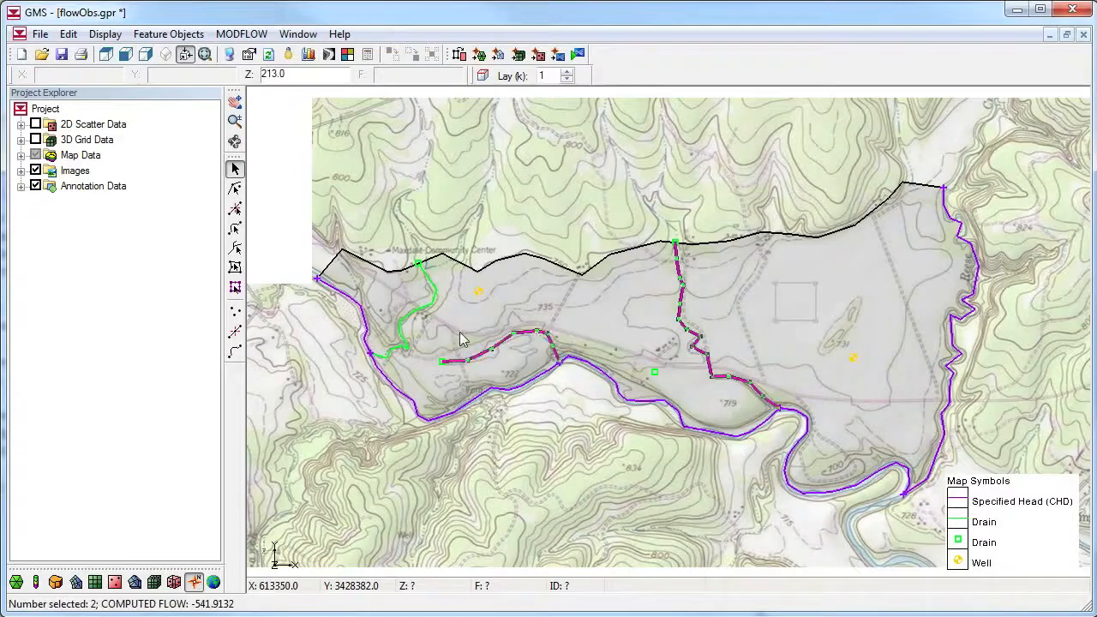
click(375, 485)
click(655, 372)
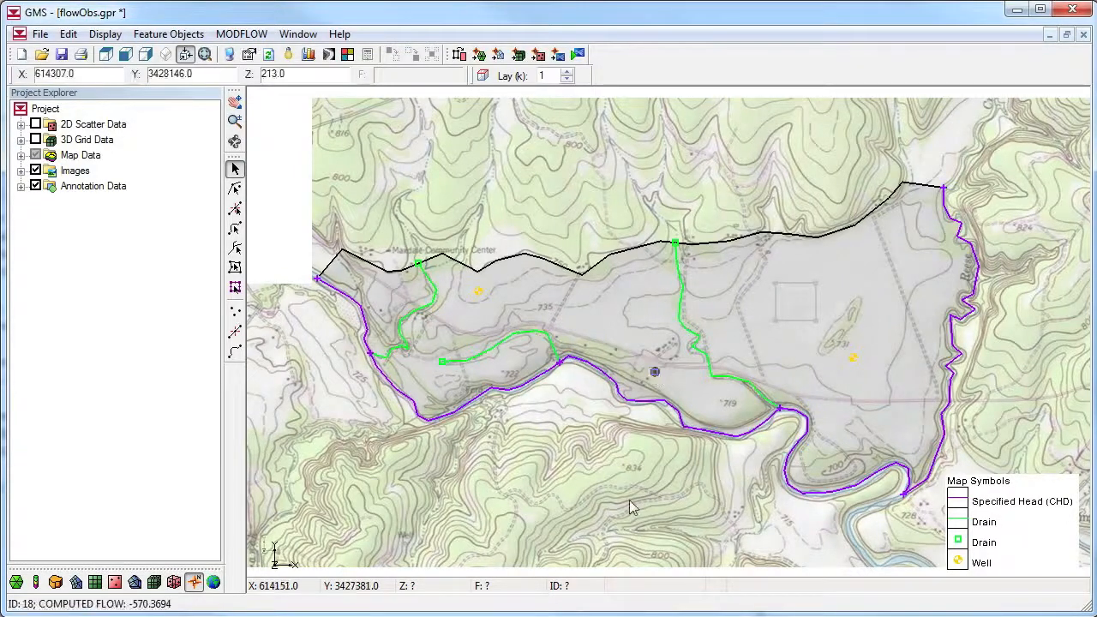
click(478, 292)
shift+click(850, 361)
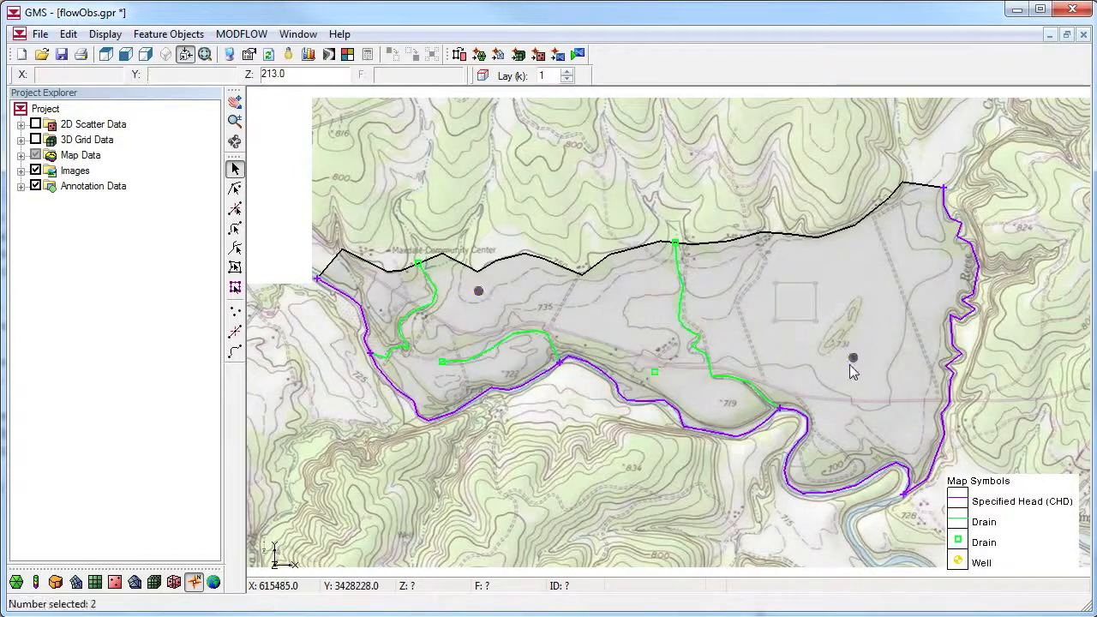
click(579, 463)
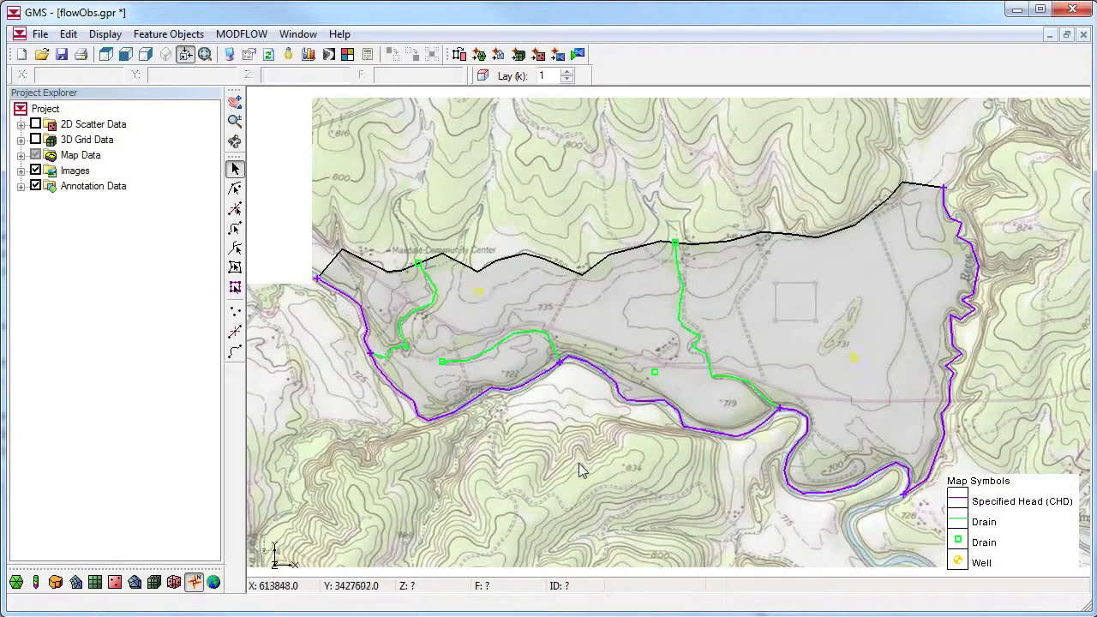
Show the 3D grid again and check the computed flow of the western and southern specified head arcs over the gridded model
click(35, 140)
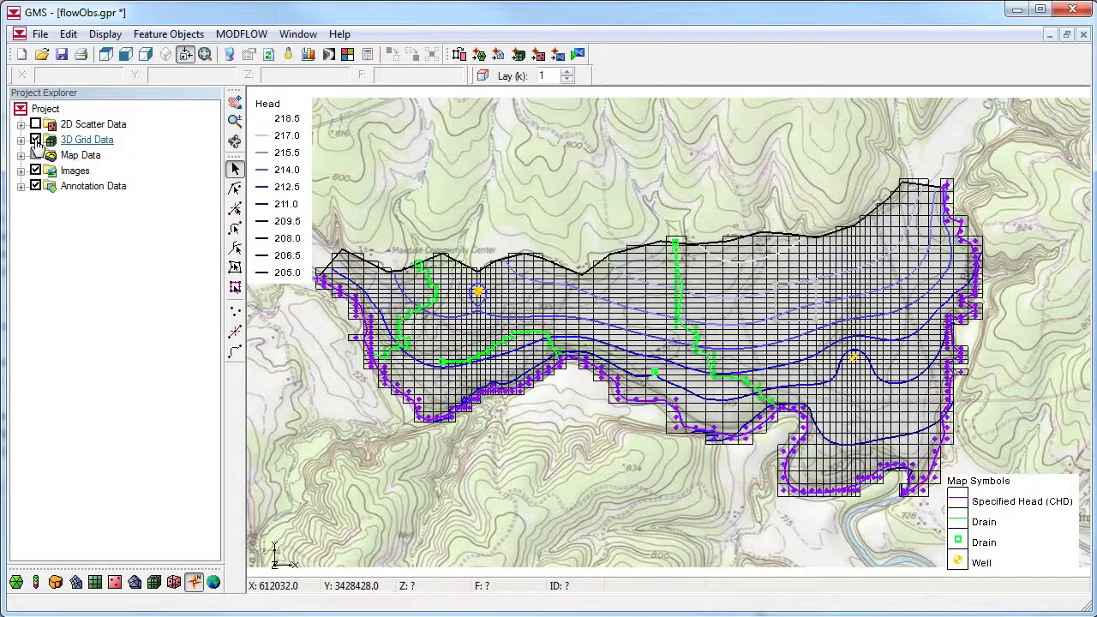
click(404, 398)
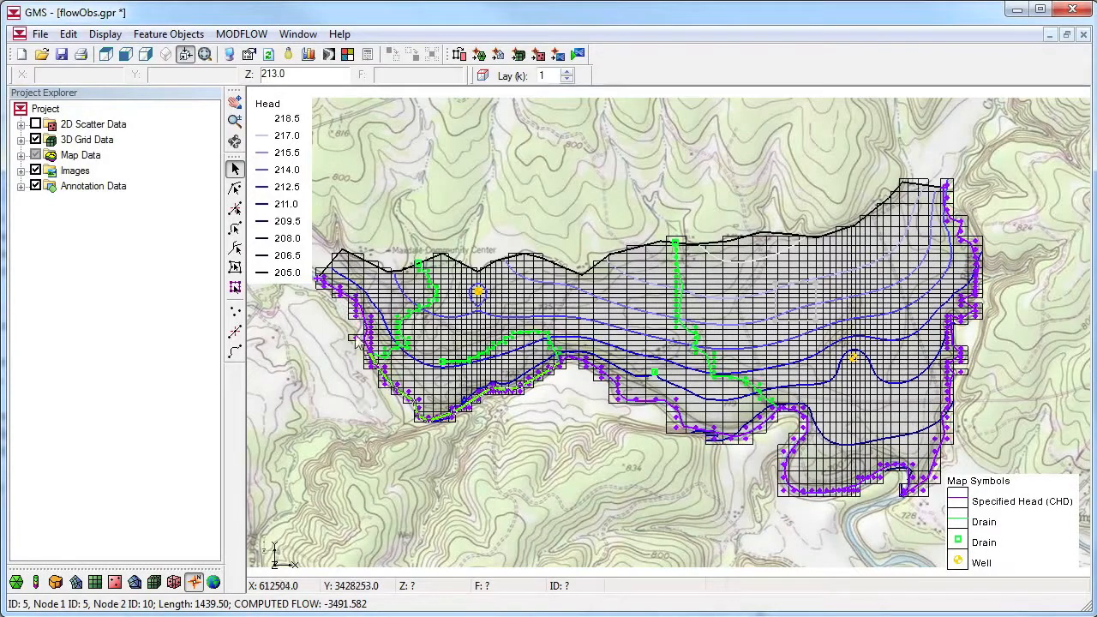
click(394, 392)
shift+click(418, 401)
shift+click(619, 398)
shift+click(783, 469)
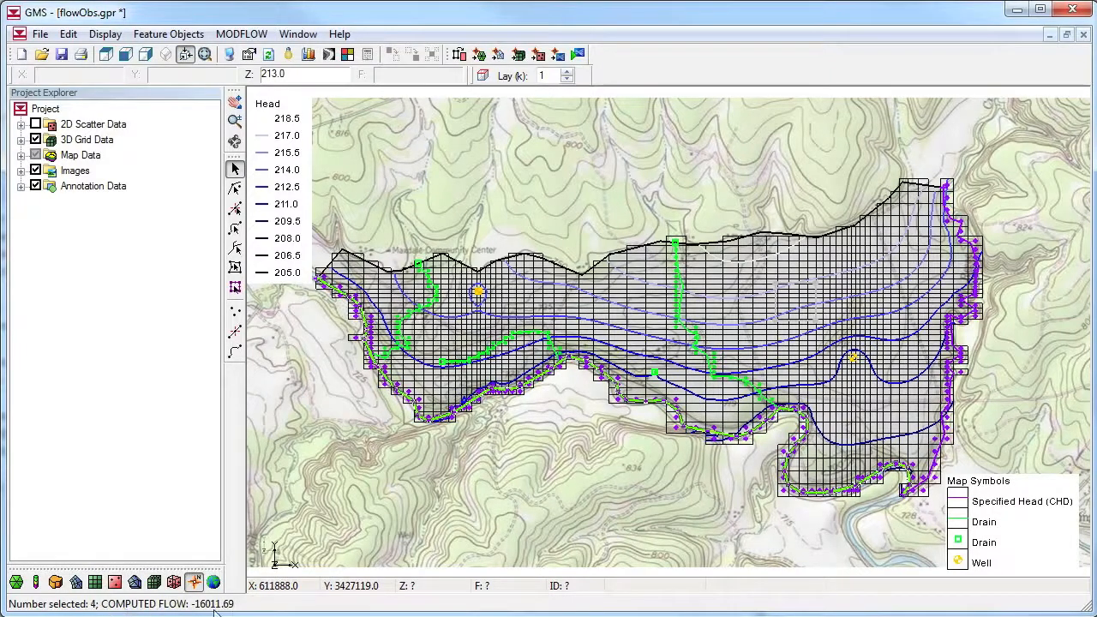
click(695, 467)
With the 3D grid shown, check the computed flow of the three drain arcs together and of the drain point
click(735, 384)
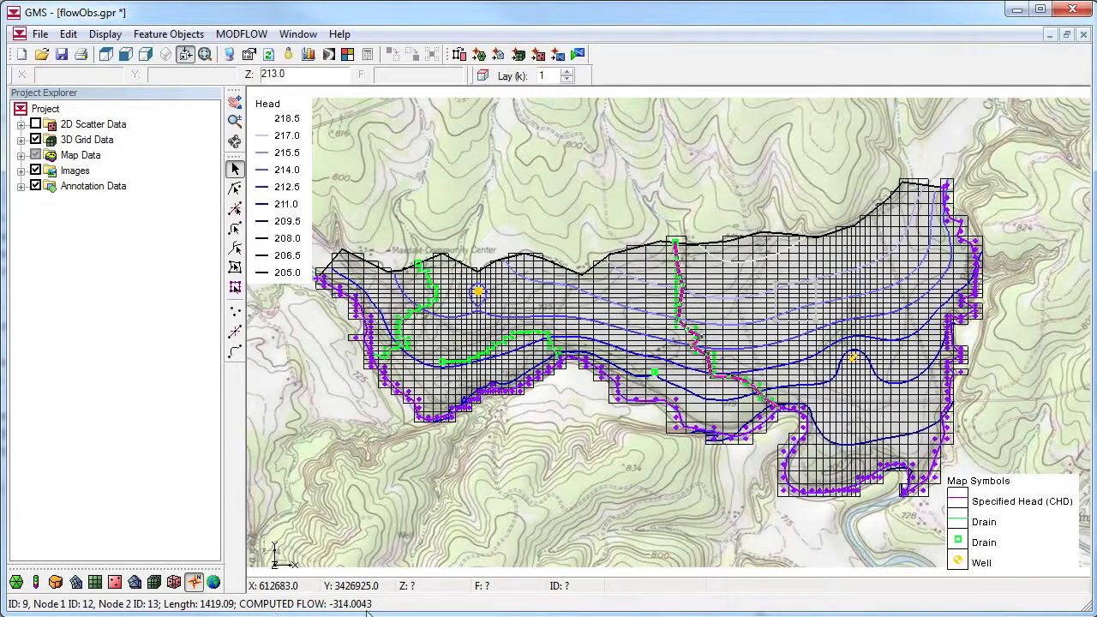
shift+click(532, 340)
shift+click(422, 319)
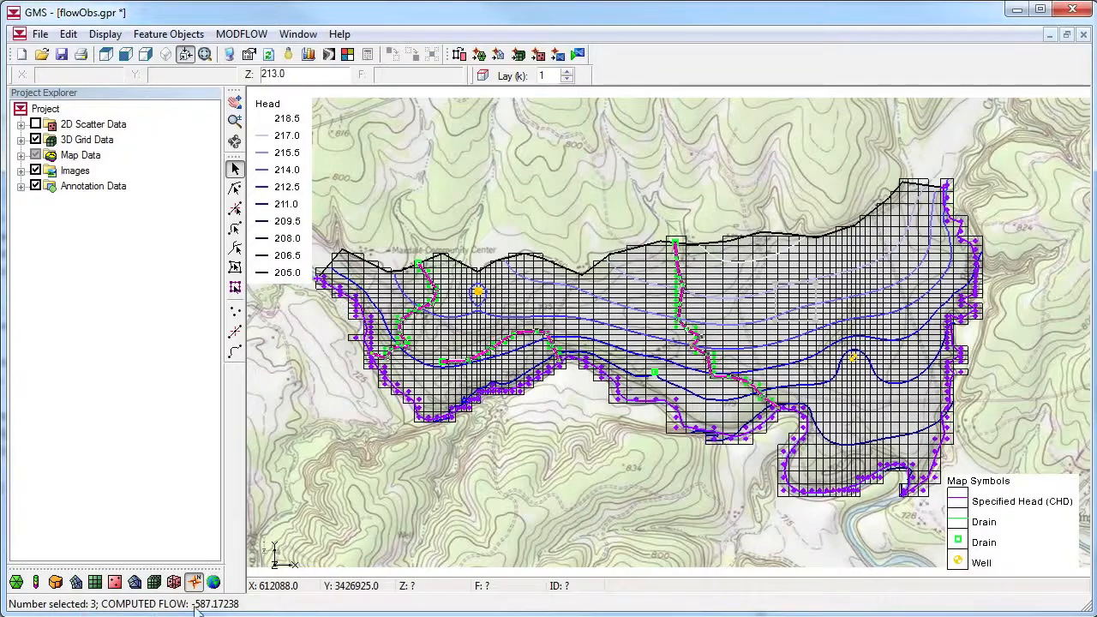
click(654, 375)
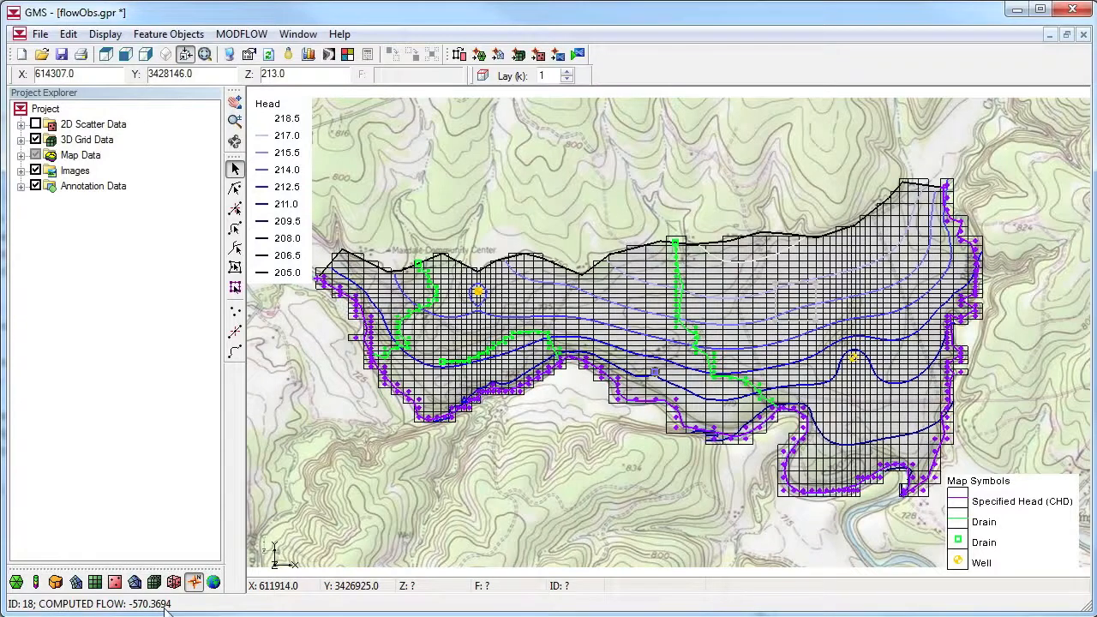
click(349, 524)
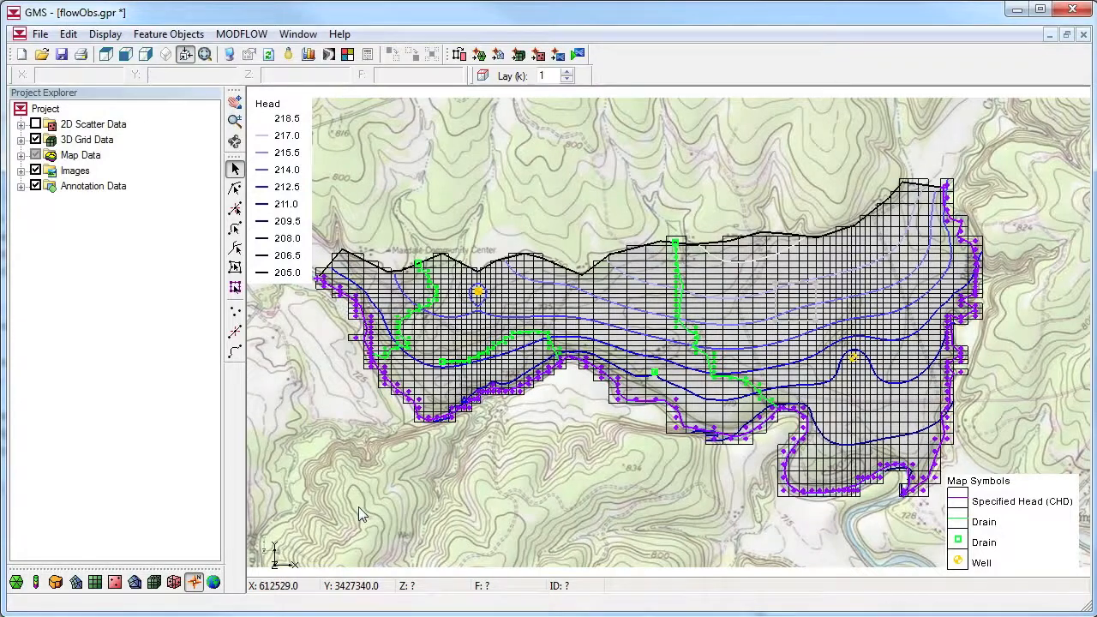
Enable the Observed Flow property among the sources, sinks and BCs of the East Texas model's Sources&Sinks coverage
click(20, 156)
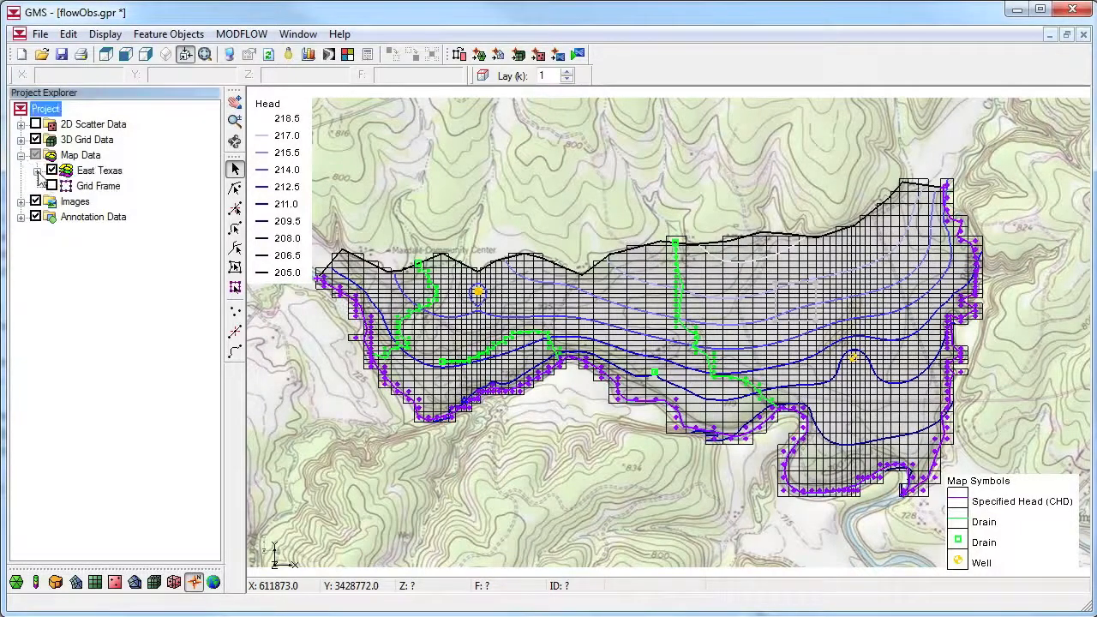
click(37, 171)
double_click(127, 203)
drag(350, 258, 350, 324)
click(341, 321)
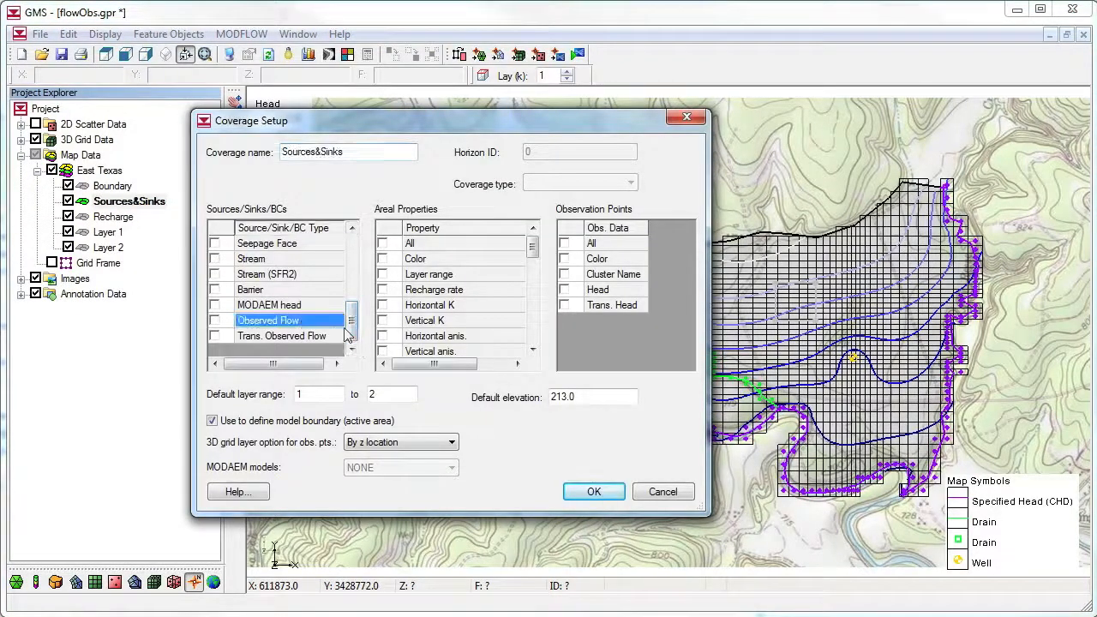
click(214, 321)
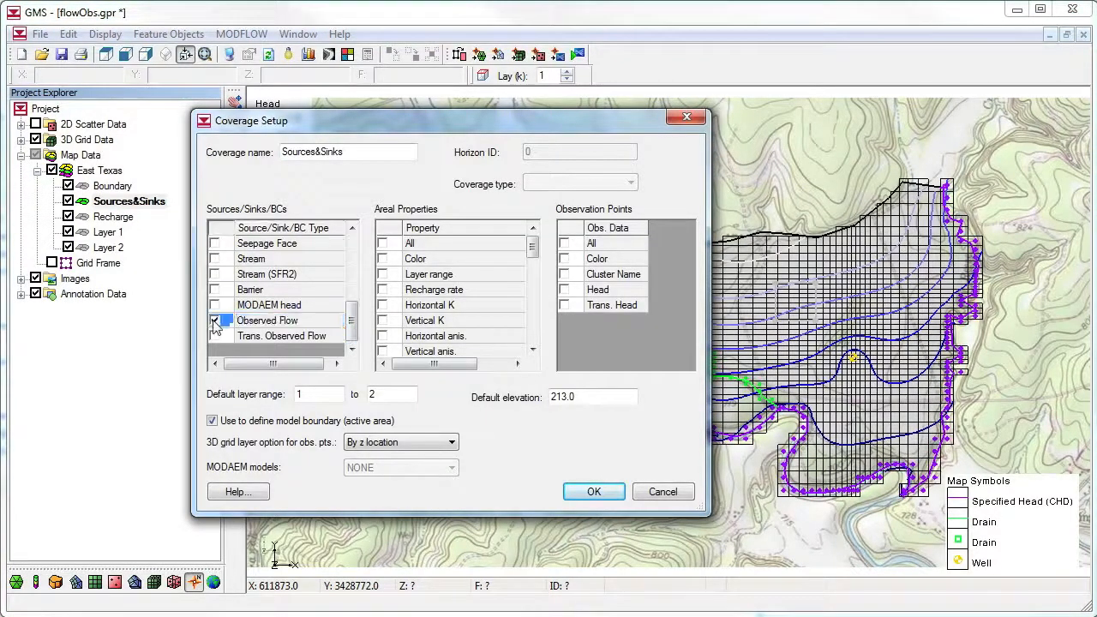
click(576, 493)
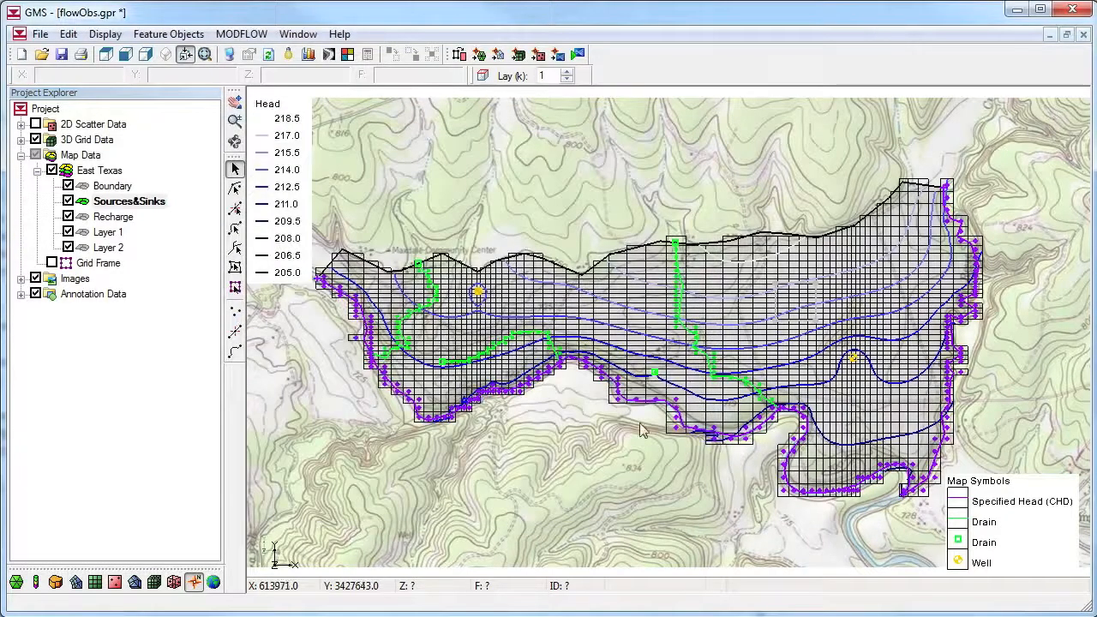
Assign the eastern drain arc an observed flow rate of -220 m^3/d with an observed flow interval of 50
double_click(708, 365)
click(630, 266)
click(674, 267)
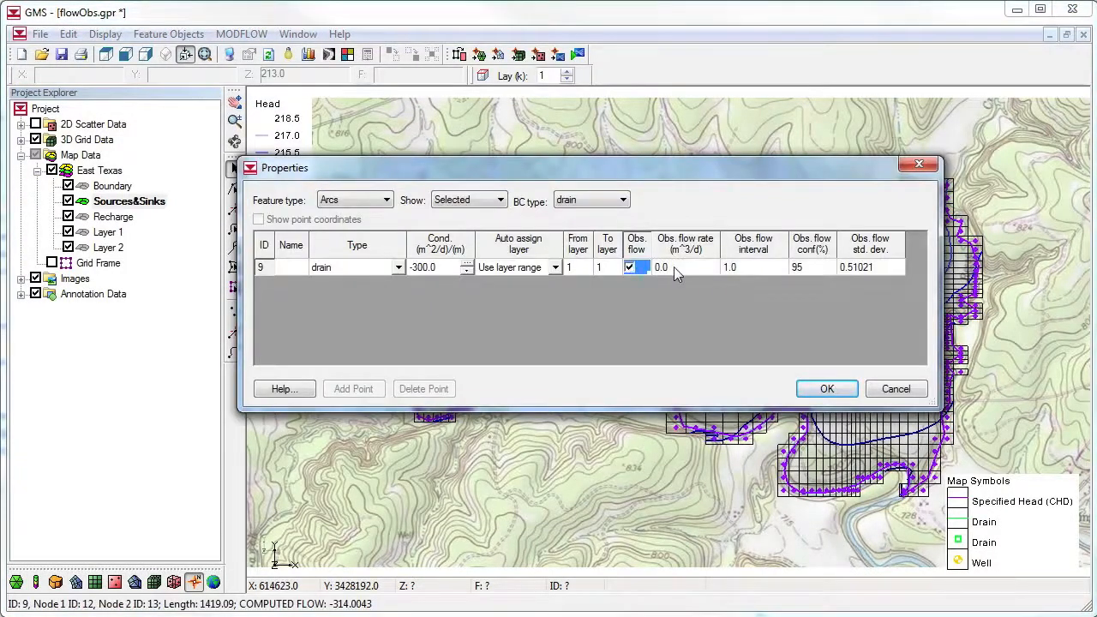
text(-220)
key(Tab)
text(50)
key(Return)
key(Return)
click(657, 432)
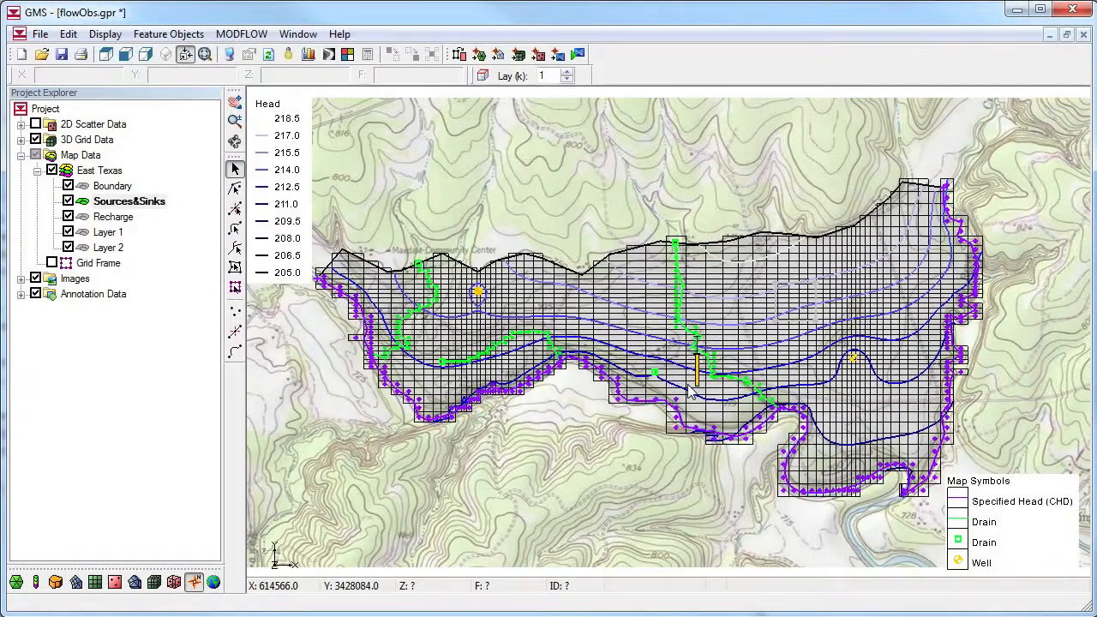
Turn on observed flow for the middle drain arc and set its observed flow rate to -150 m^3/d
double_click(527, 333)
click(630, 268)
click(672, 268)
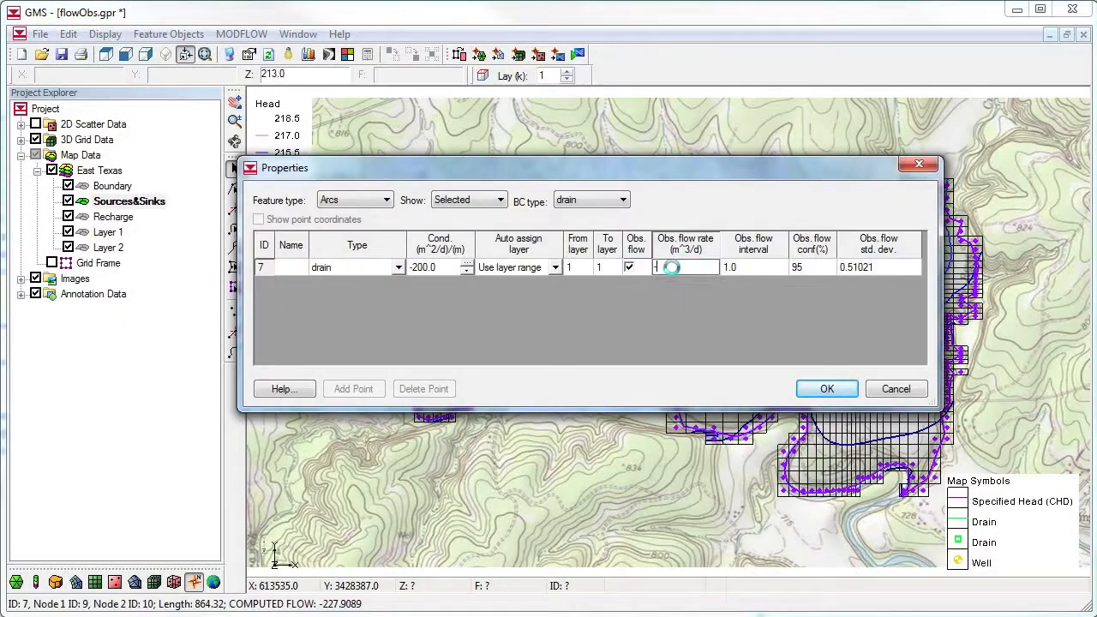
text(-150)
key(Return)
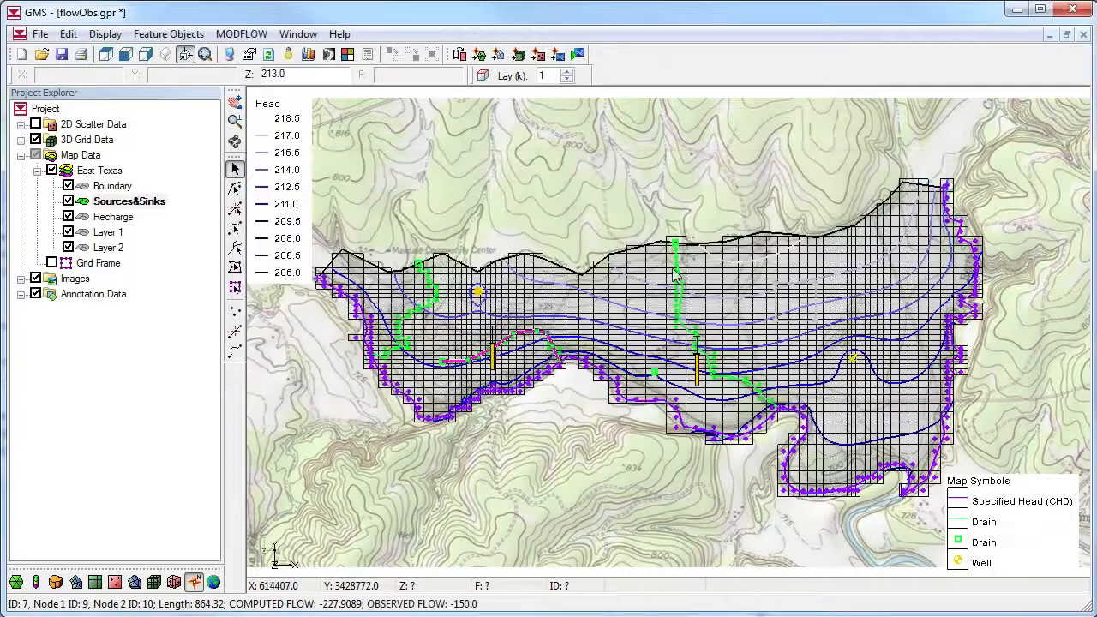
Turn on observed flow for the western drain arc and set its observed flow rate to -80 m^3/d
double_click(410, 314)
click(629, 267)
click(682, 267)
text(-80)
key(Return)
key(Return)
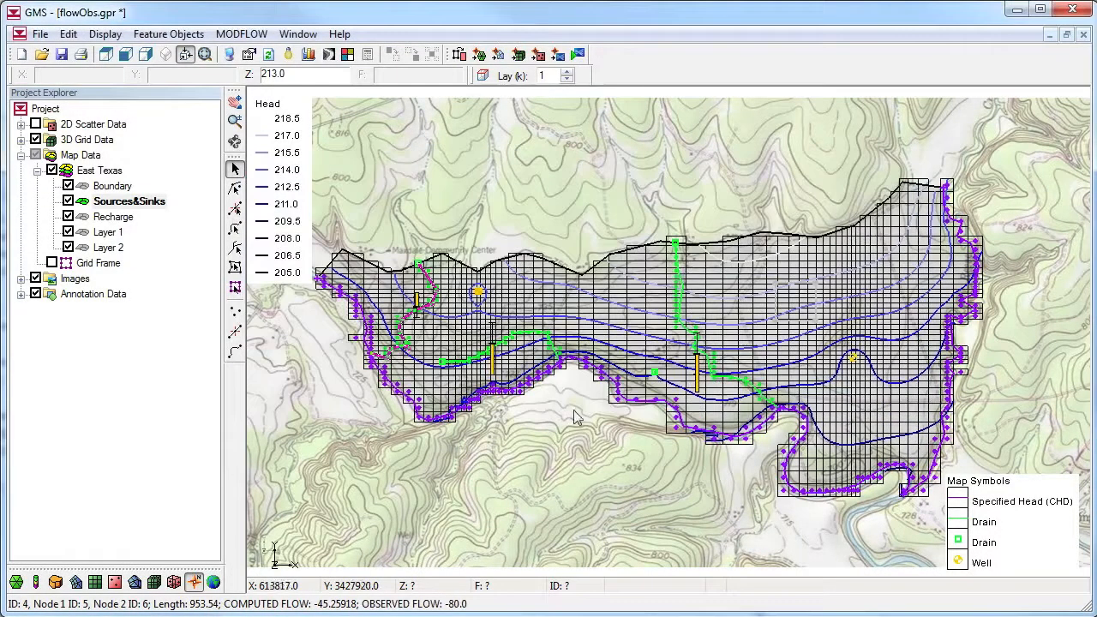
Save the project under the new name flowObs1
click(41, 34)
click(77, 153)
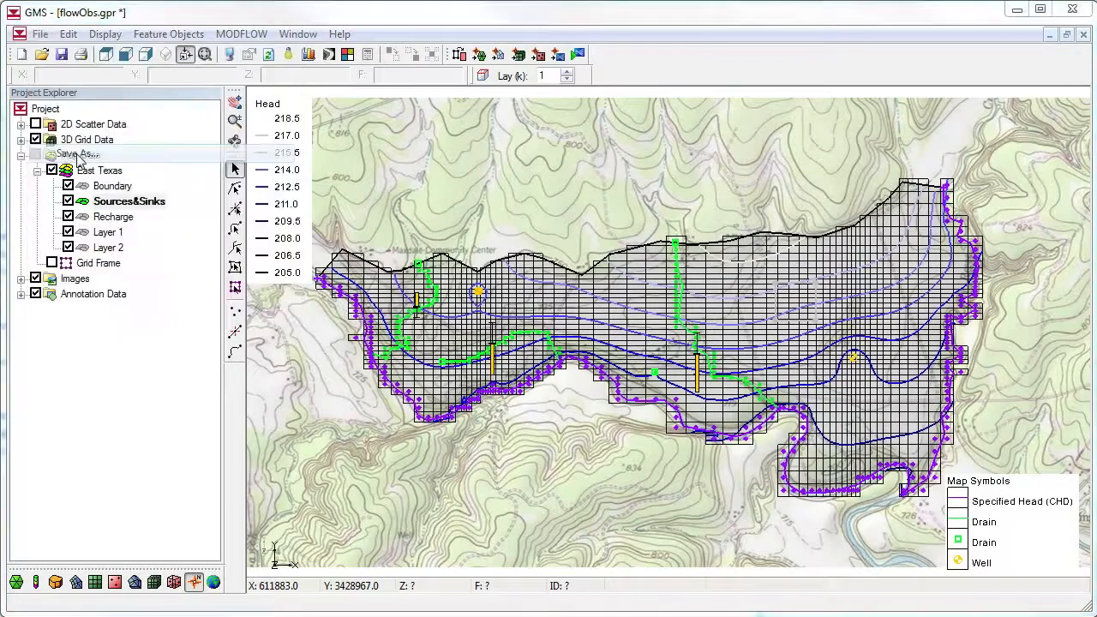
double_click(512, 408)
click(512, 408)
text(1.gpr)
click(735, 408)
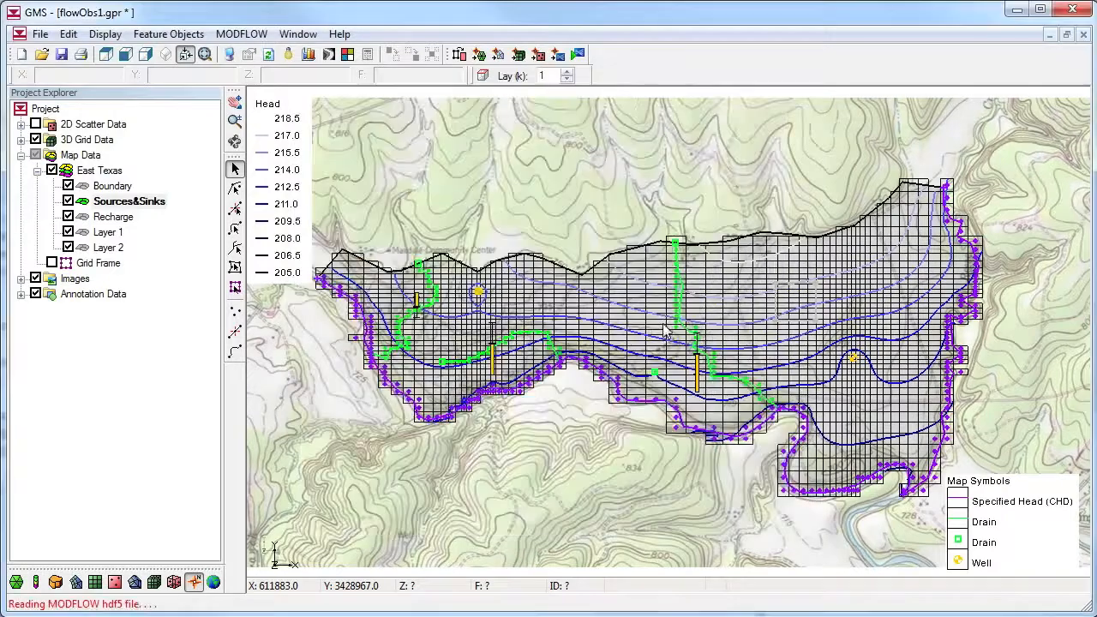
Run MODFLOW, check the total sum of squared weighted residuals in its output, and read in the solution
click(577, 54)
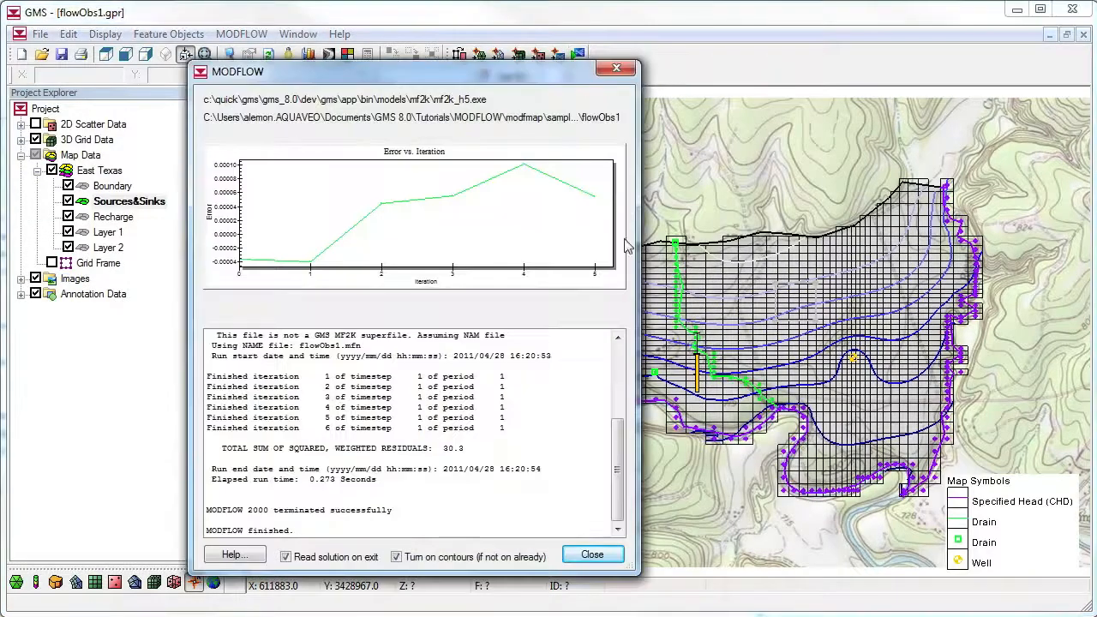
click(450, 452)
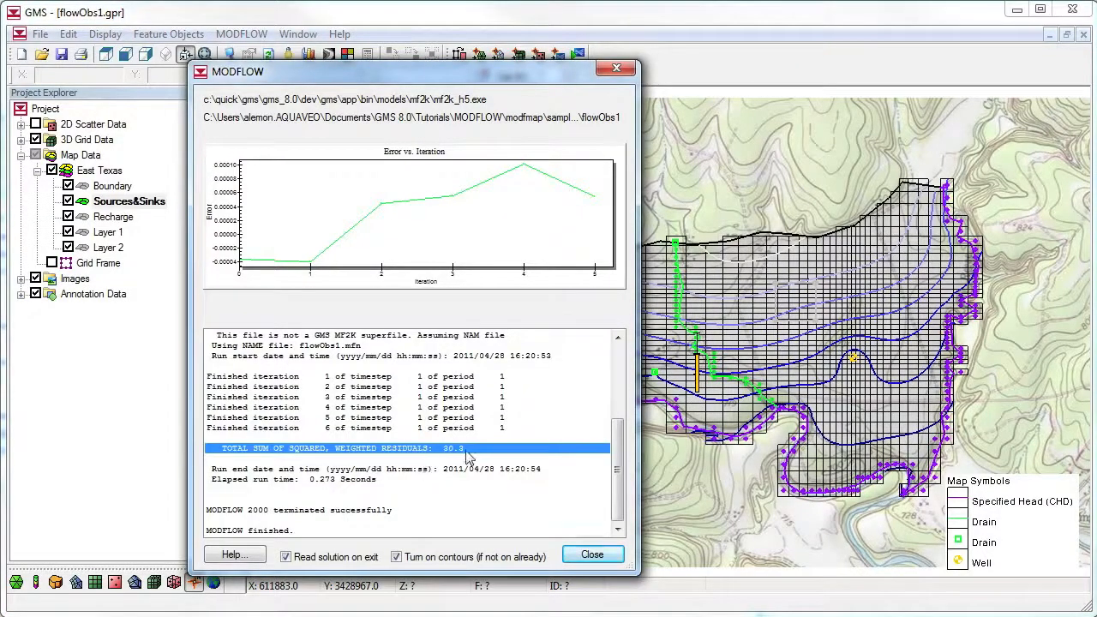
click(587, 555)
Open the properties of the flowObs1 MODFLOW solution and examine the mean, absolute and root mean squared flow residuals
click(20, 138)
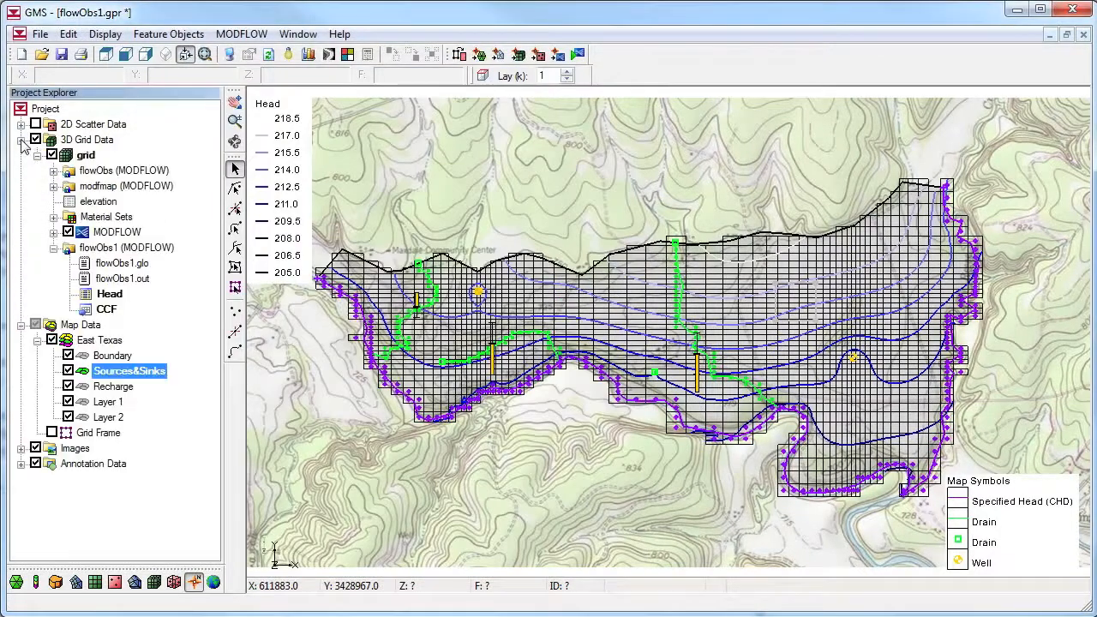
right_click(128, 247)
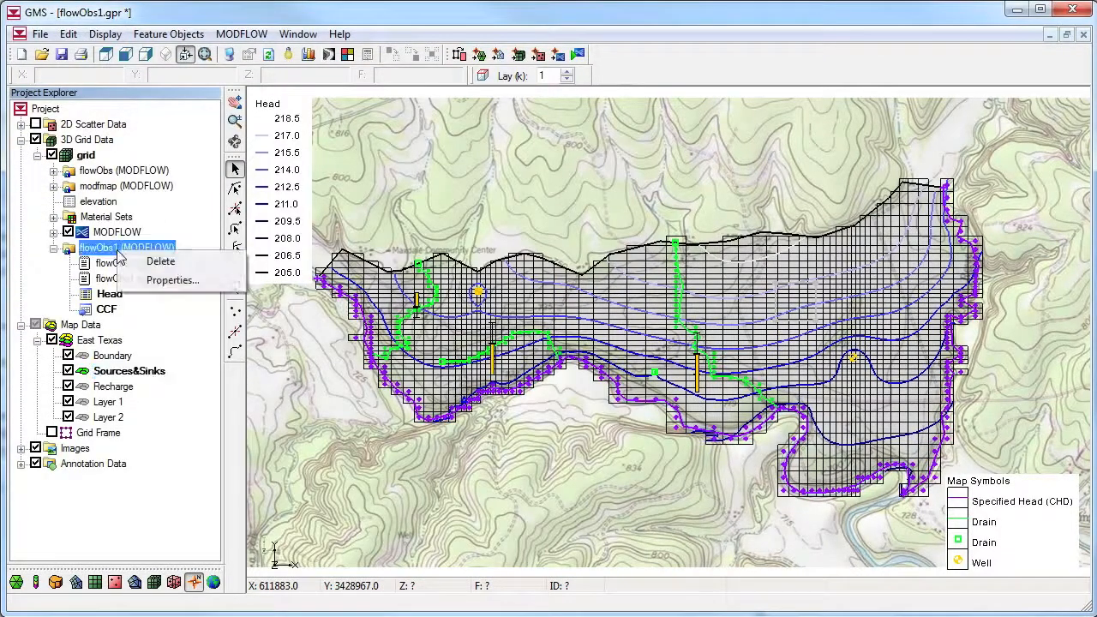
click(159, 280)
drag(449, 248, 471, 278)
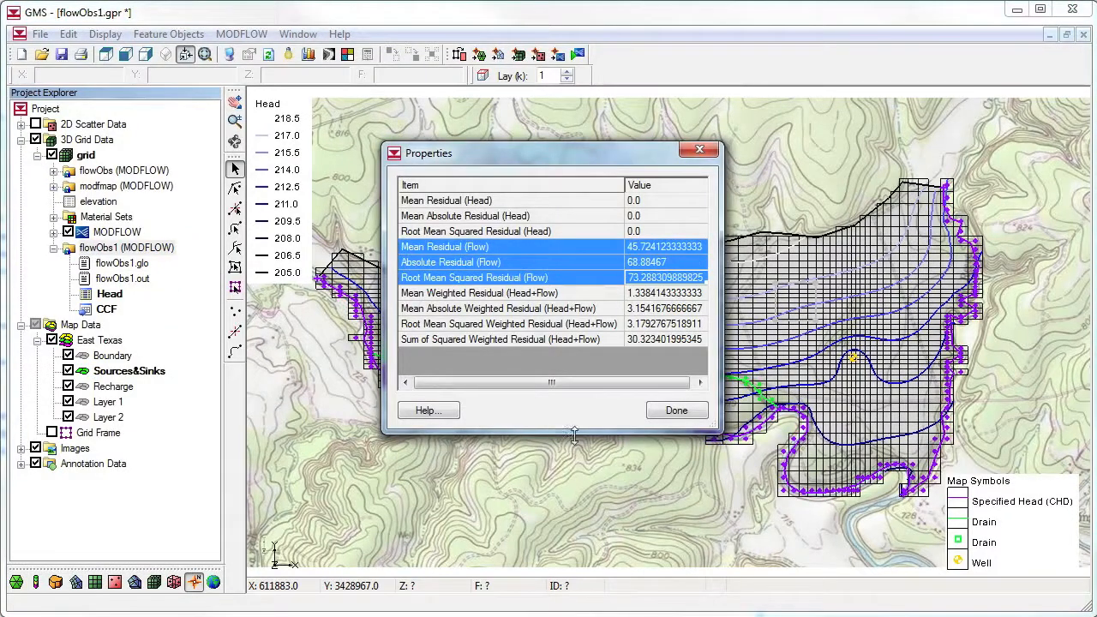
Turn on observed flow for the Rockin E Ranch Spring drain point and set its observed flow rate to -500 m^3/d
click(677, 411)
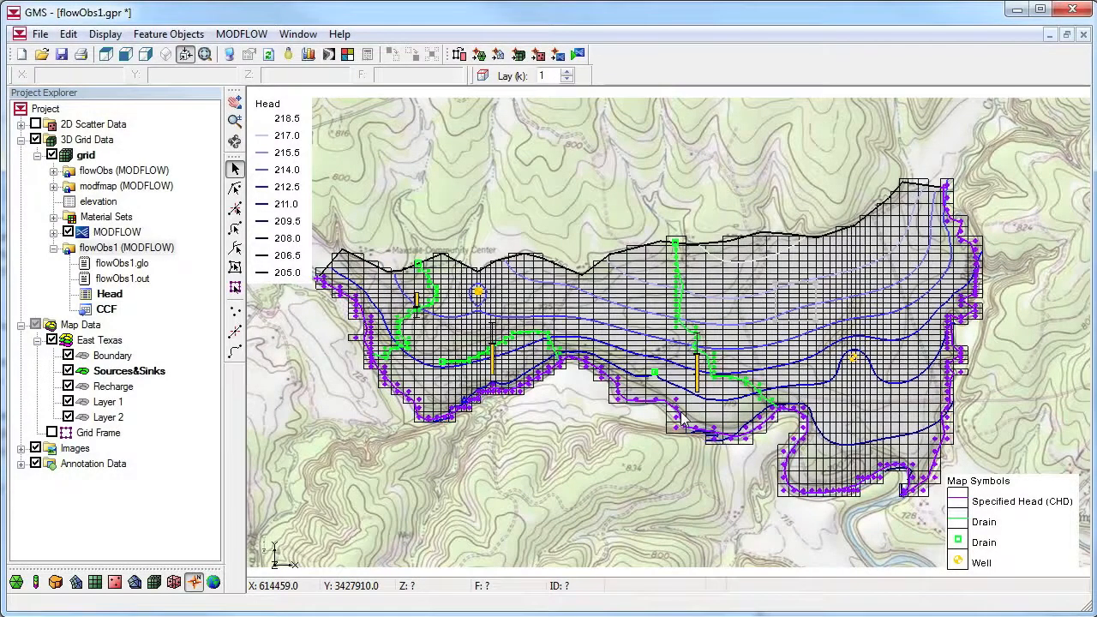
double_click(651, 371)
click(769, 268)
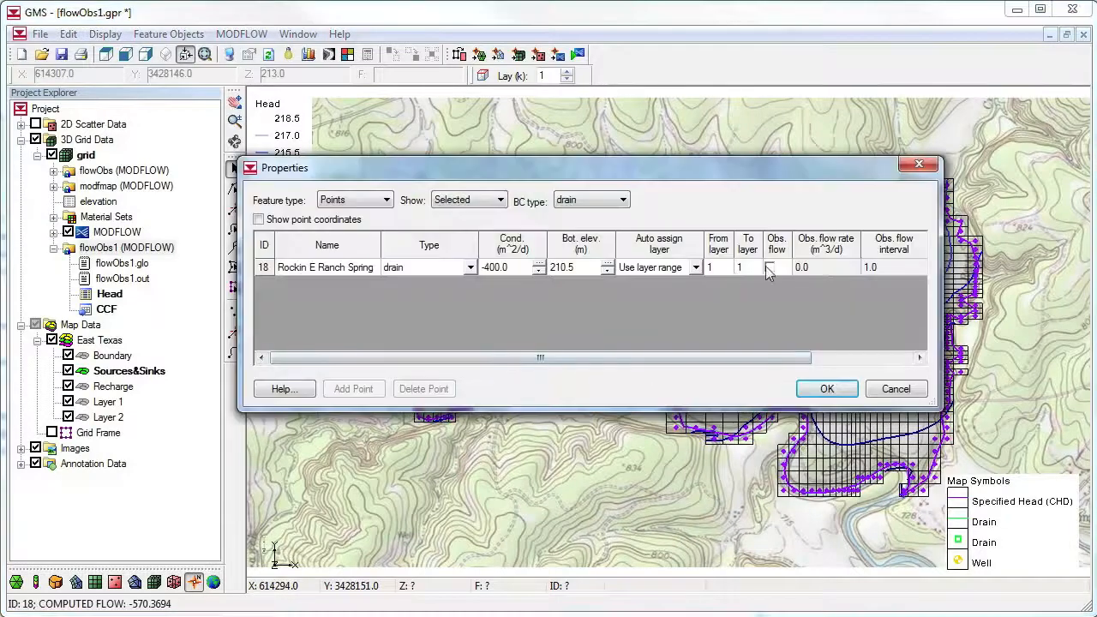
click(824, 268)
text(-500)
key(Tab)
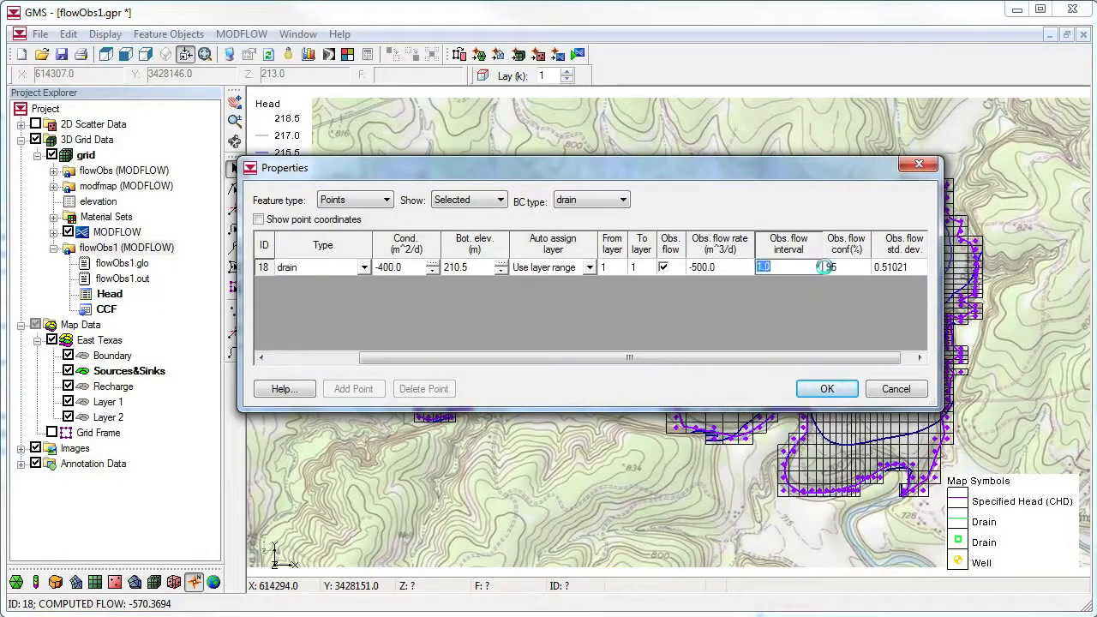
key(Return)
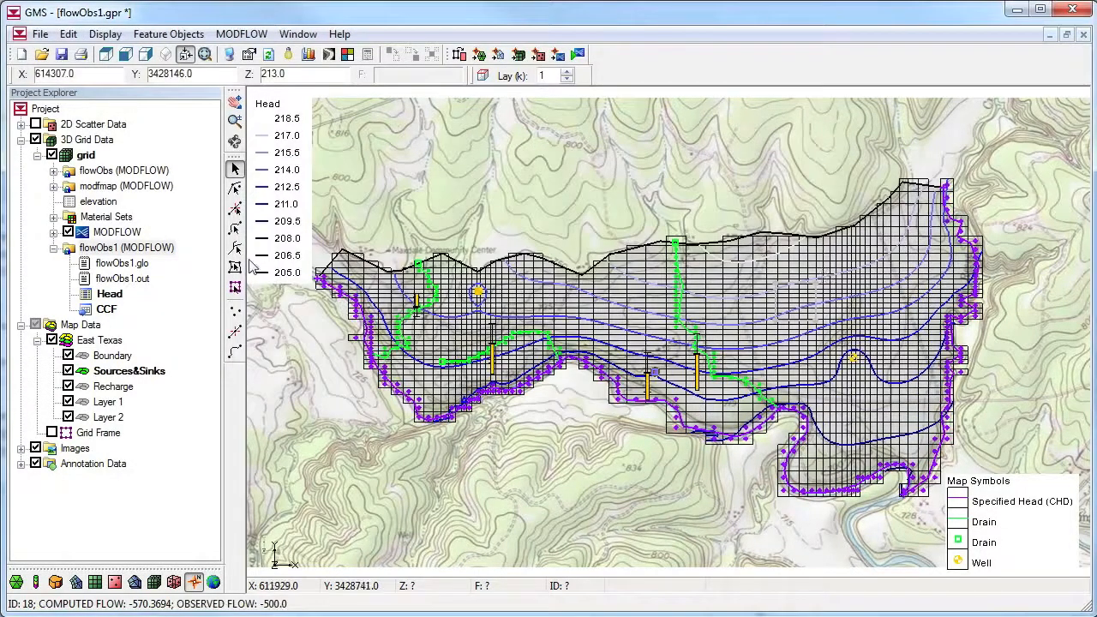
Select the four specified head arcs along the southern boundary and combine them into one arc group
click(235, 228)
click(369, 346)
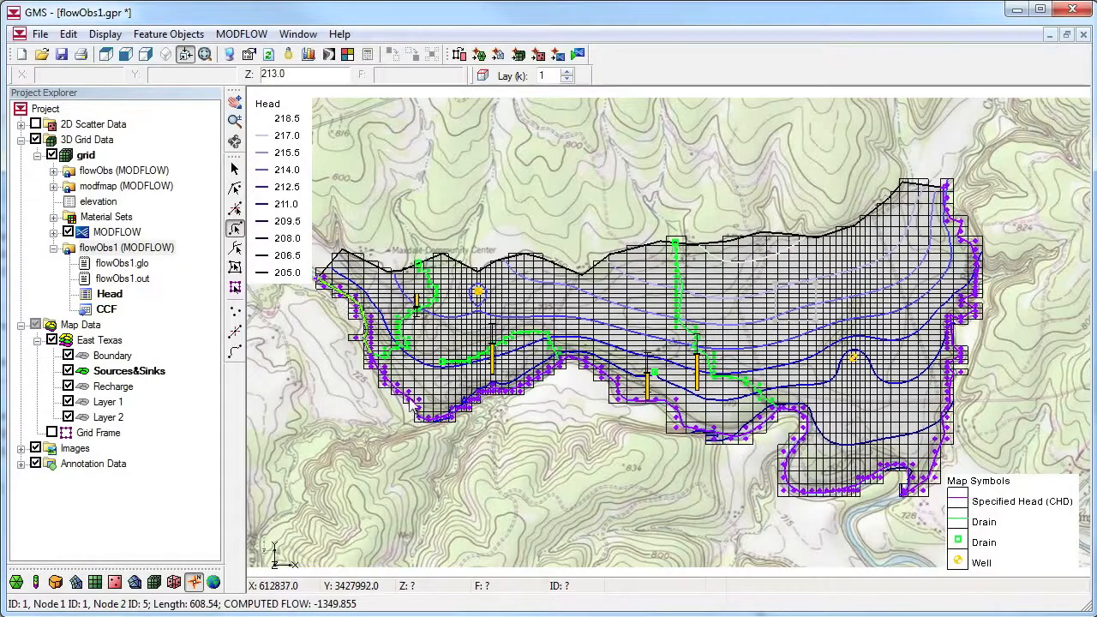
shift+click(410, 399)
shift+click(598, 369)
shift+click(806, 442)
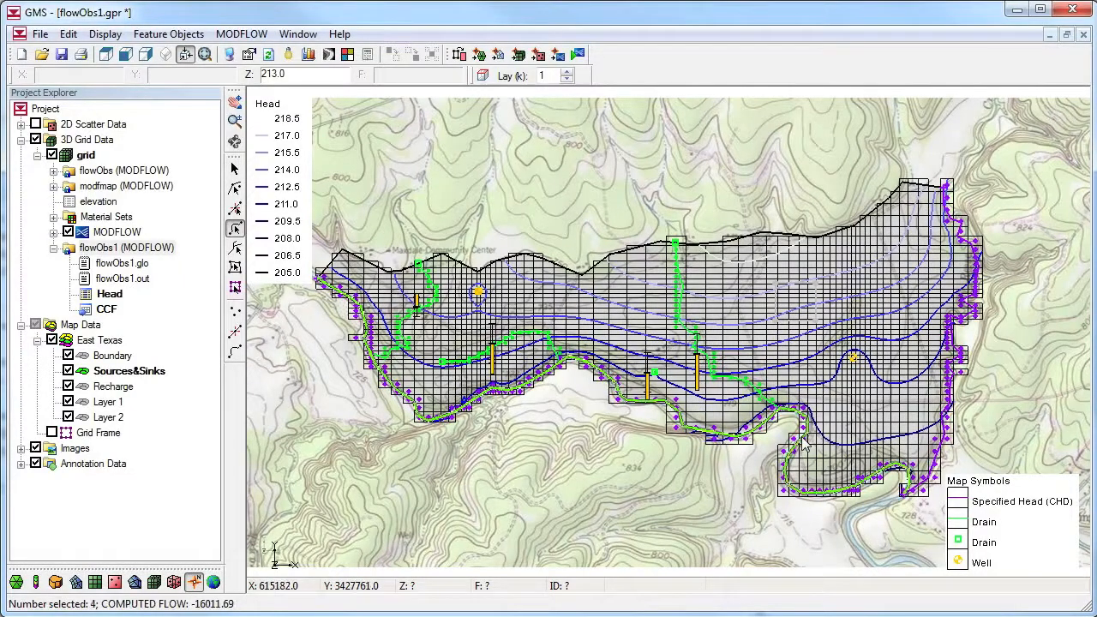
right_click(365, 317)
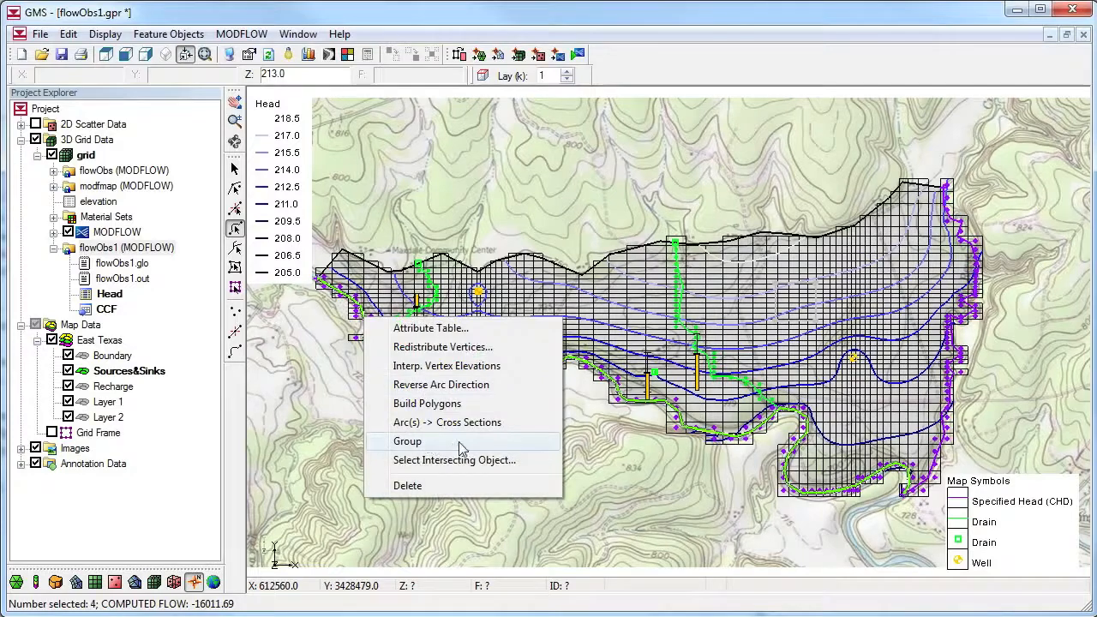
click(407, 441)
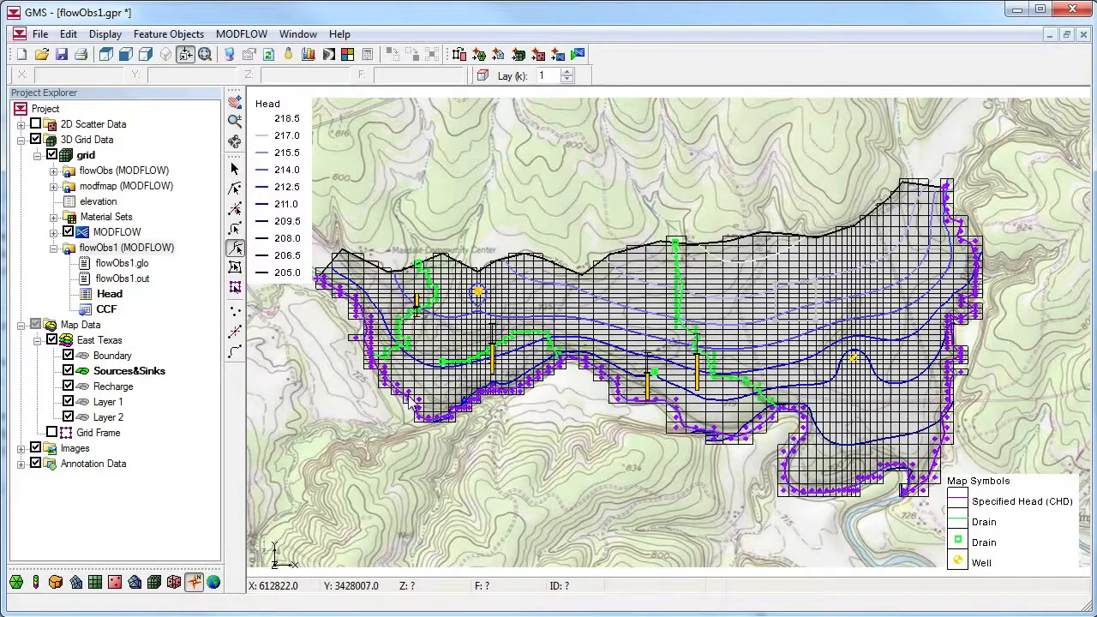
Turn on observed flow for the specified head arc group, with a flow rate of -16200 m^3/d and an interval of 50
double_click(410, 401)
click(315, 268)
click(374, 265)
text(-16200)
key(Tab)
text(50)
key(Return)
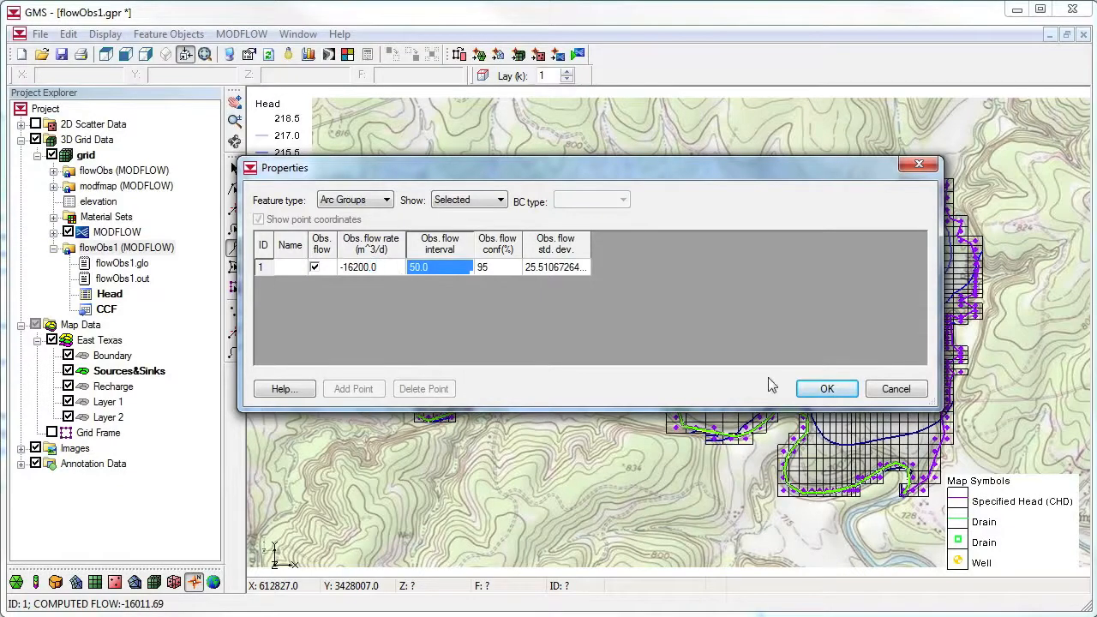
click(827, 389)
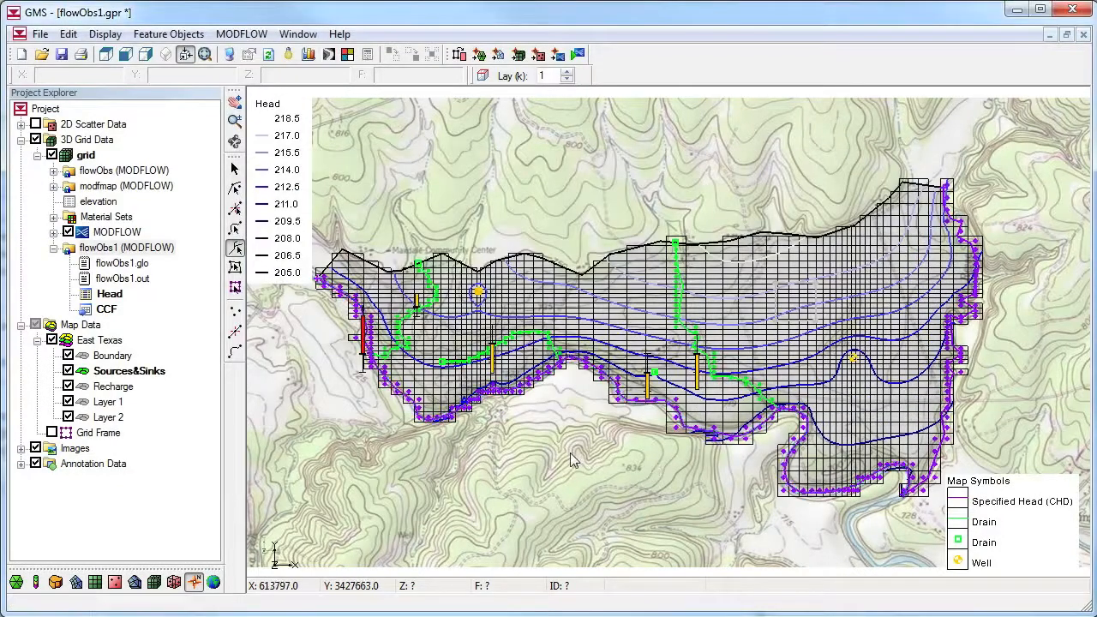
Change the run option in the MODFLOW global options to Parameter Estimation
click(242, 33)
click(318, 320)
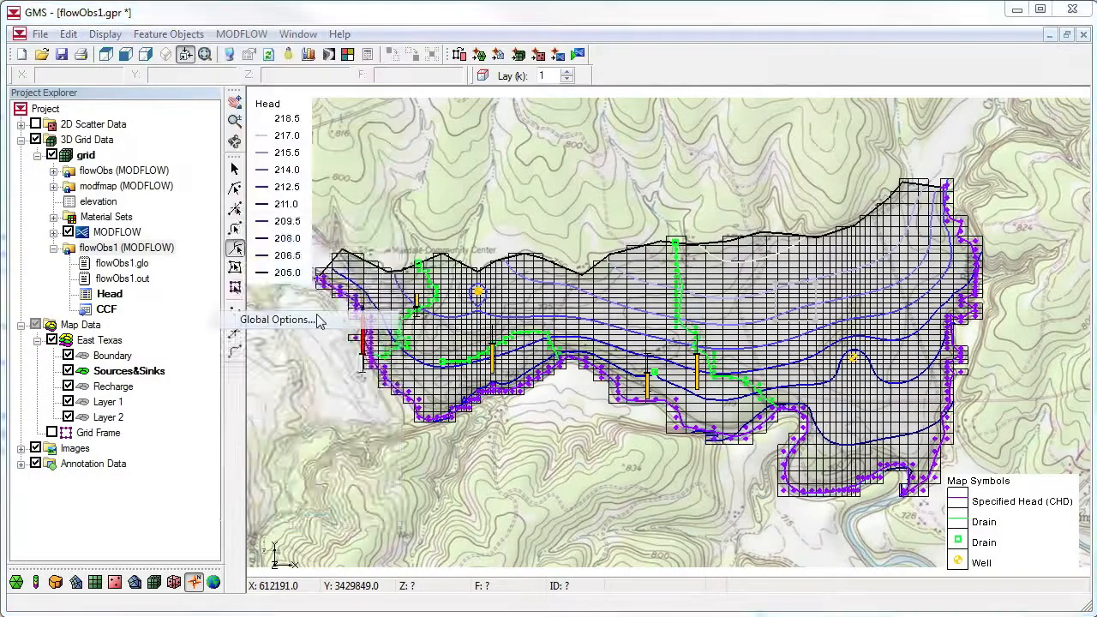
click(182, 398)
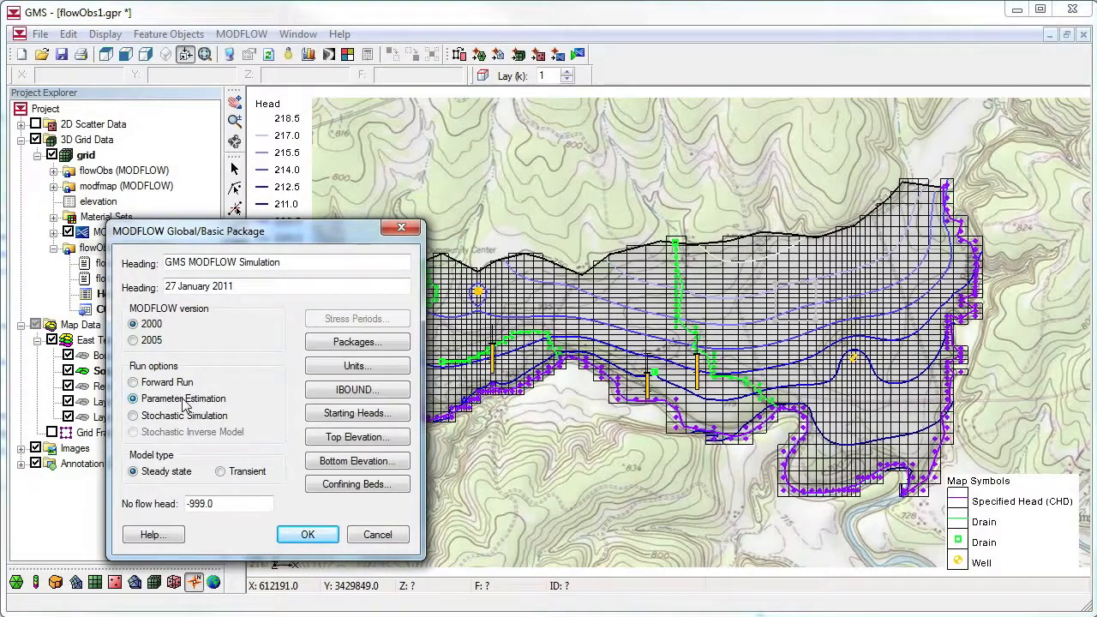
click(308, 533)
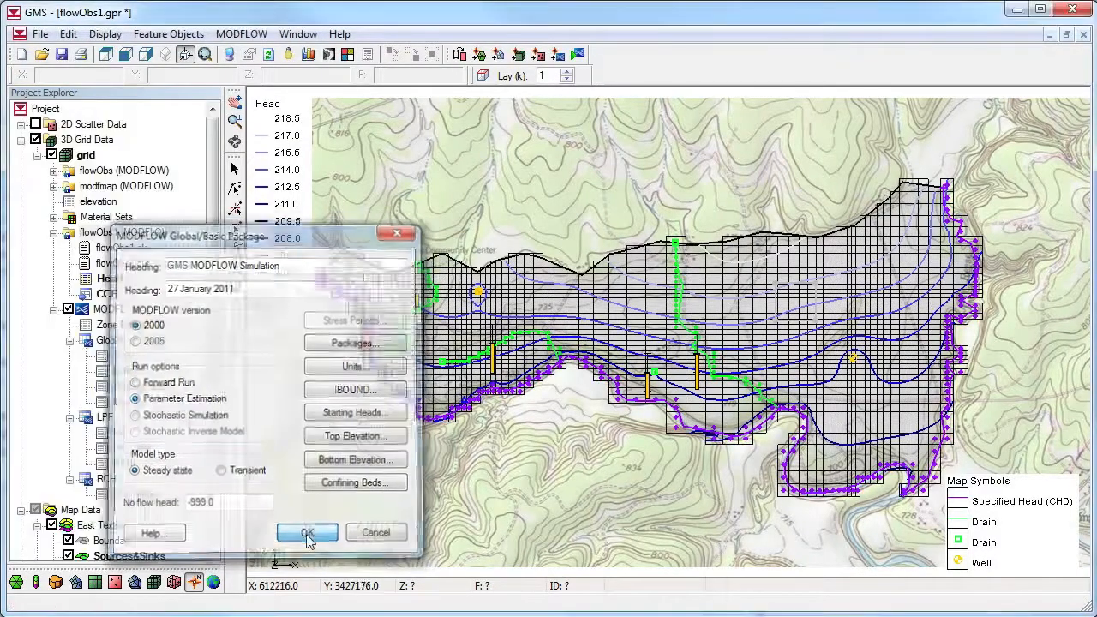
Save the model changes, run the MODFLOW/PEST parameter estimation to completion and read in its solution
click(580, 57)
click(377, 400)
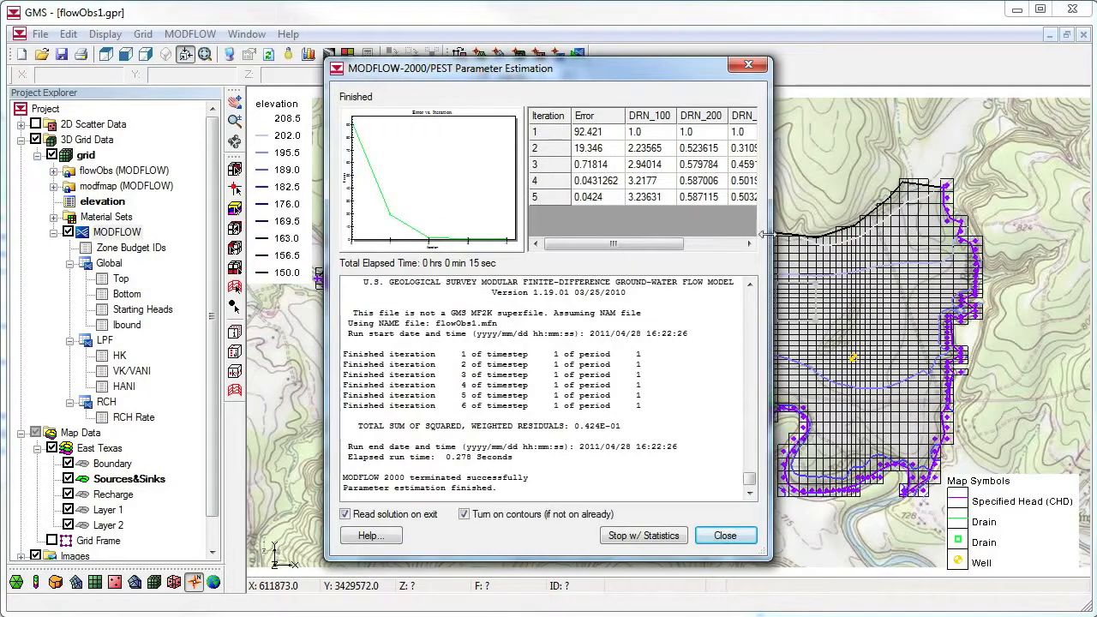
click(724, 535)
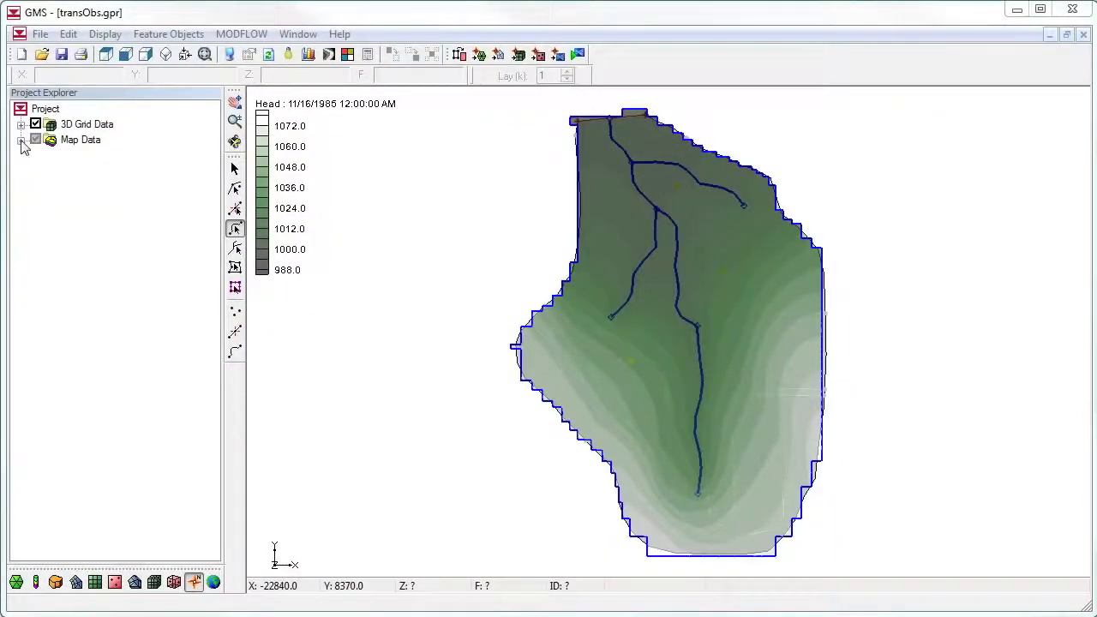
In the transObs project, enable Trans. Observed Flow for the Sources & Sinks coverage of the BigVal model
click(21, 141)
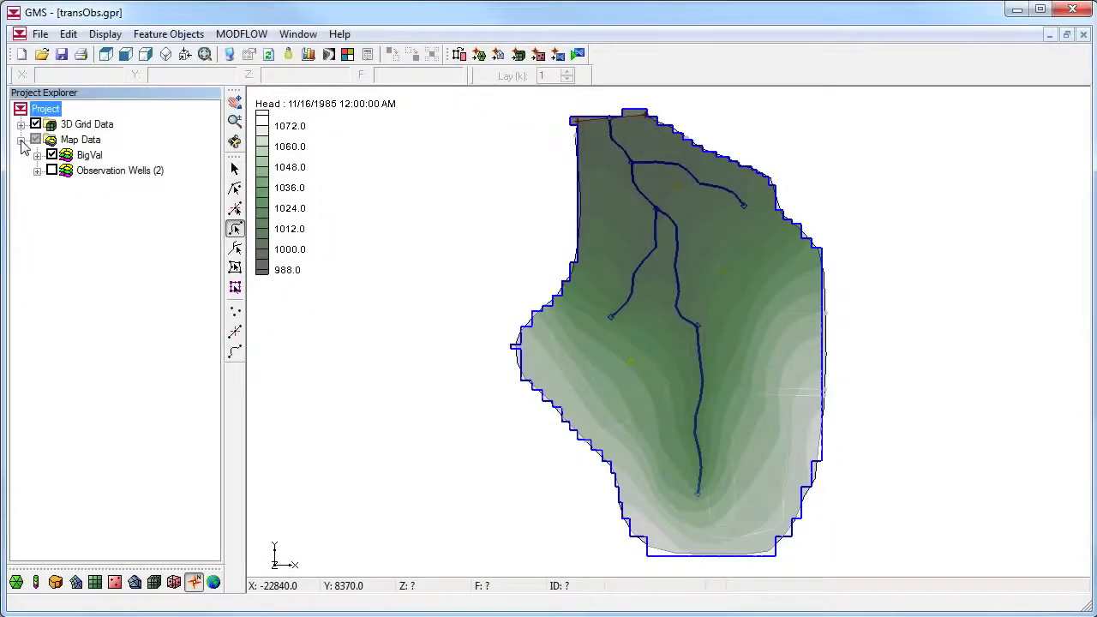
click(37, 156)
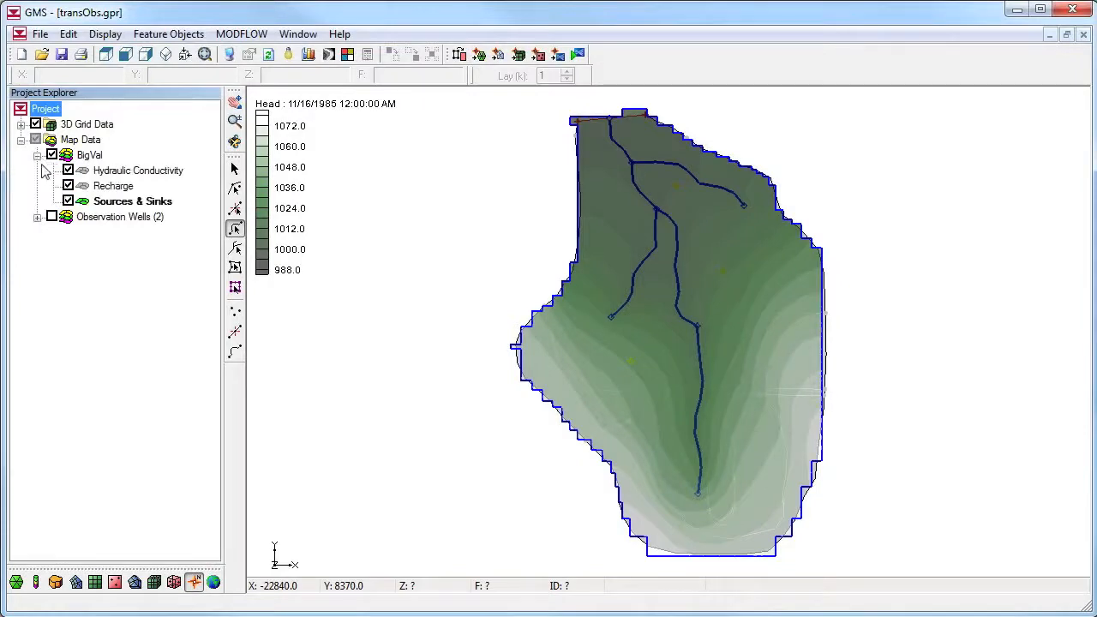
double_click(87, 202)
drag(351, 255, 351, 320)
click(283, 337)
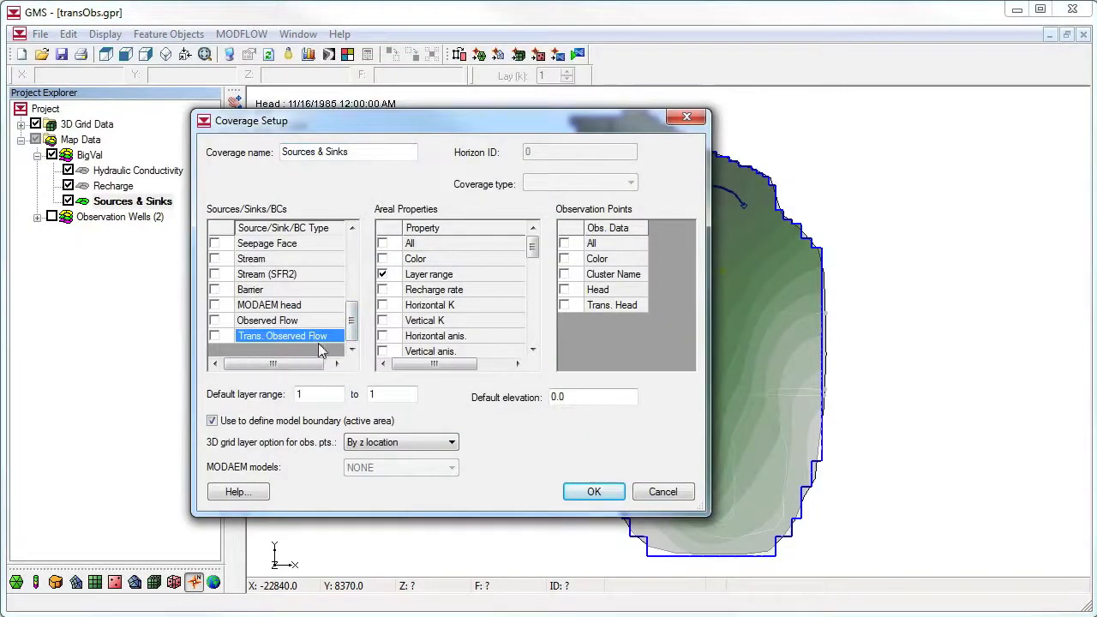
click(215, 336)
click(592, 493)
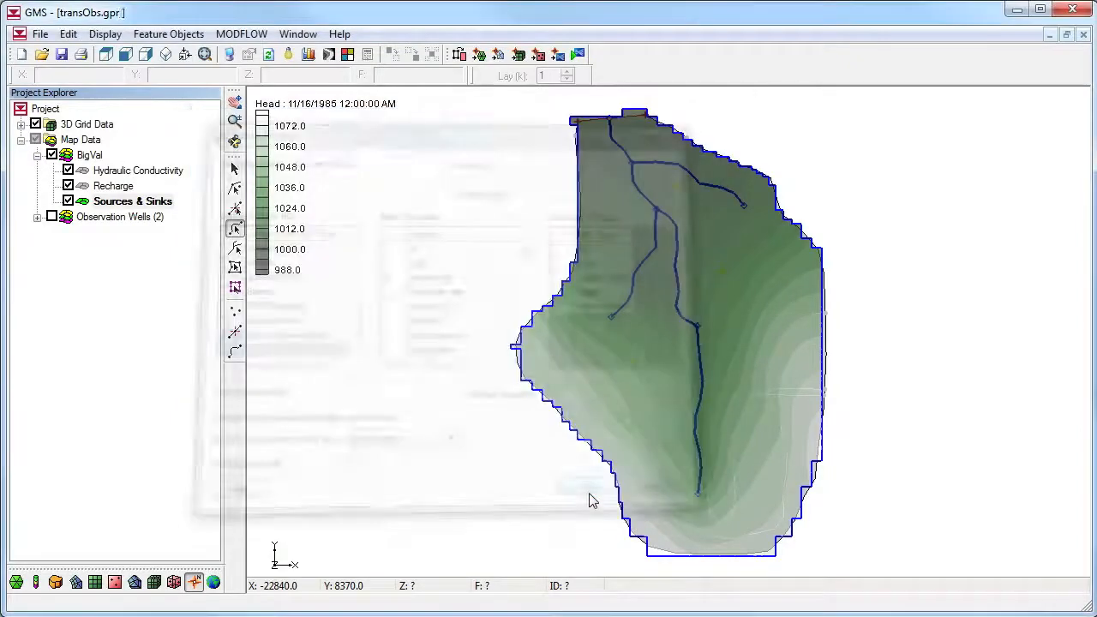
Turn on observed flow for the southern river arc and enter flow rates of -850000 and -1050000 ft^3/d in its series using dates/times
double_click(697, 414)
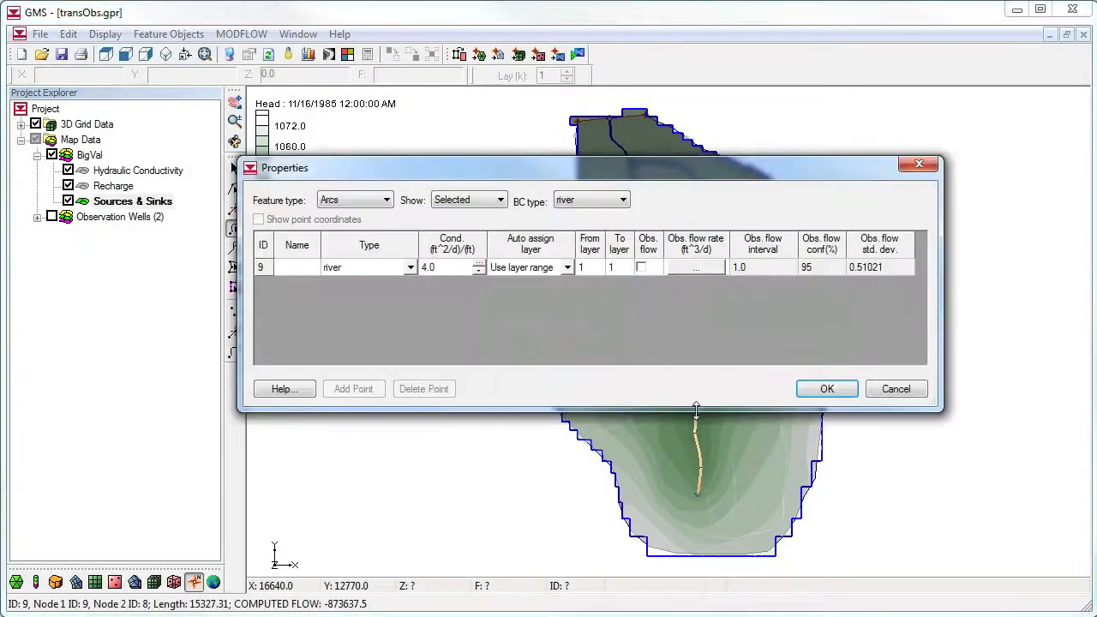
click(641, 268)
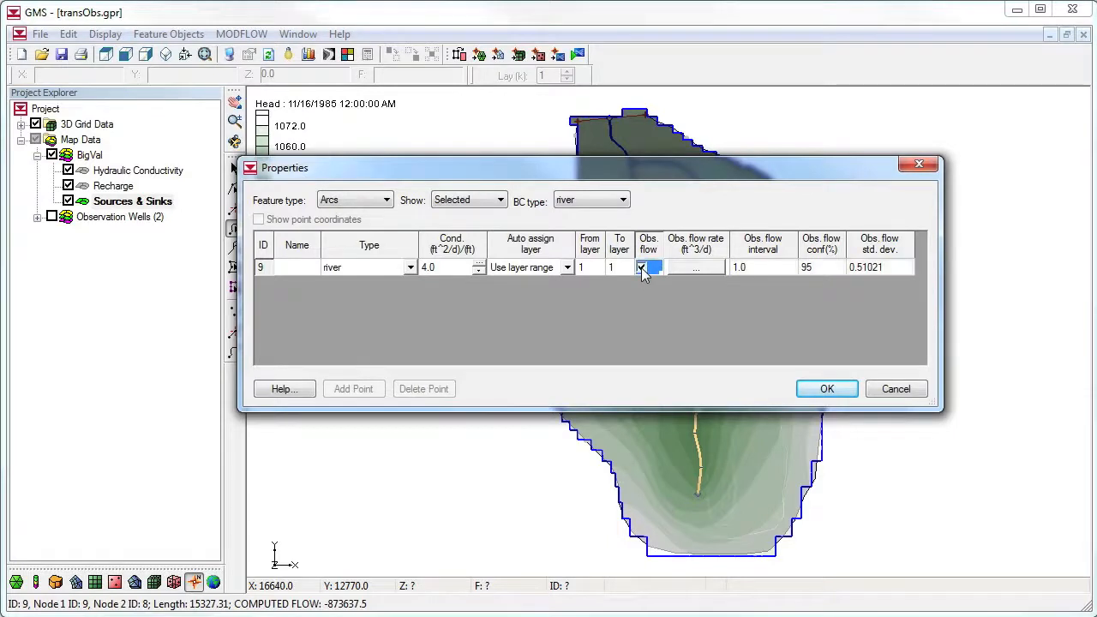
click(705, 267)
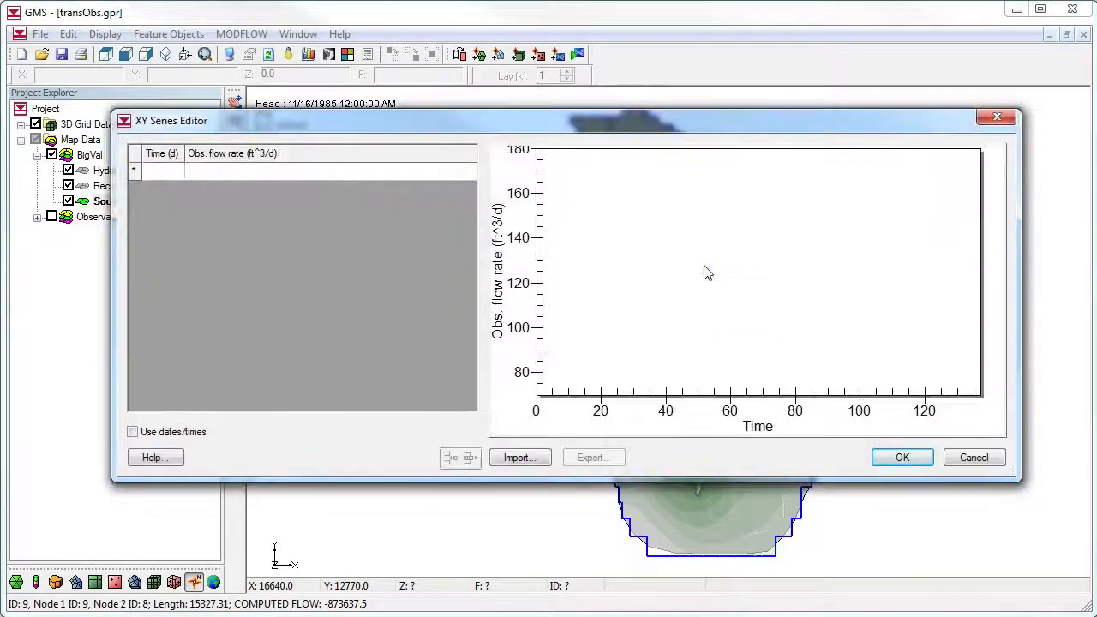
click(133, 433)
click(250, 171)
click(247, 169)
text(-850000)
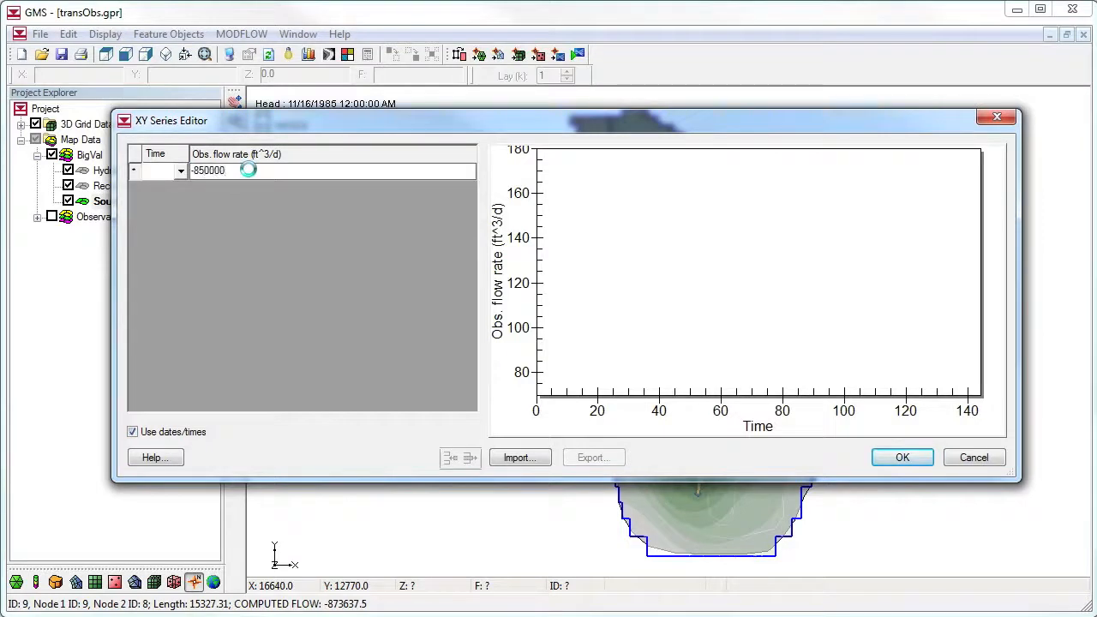
key(Return)
text(-10)
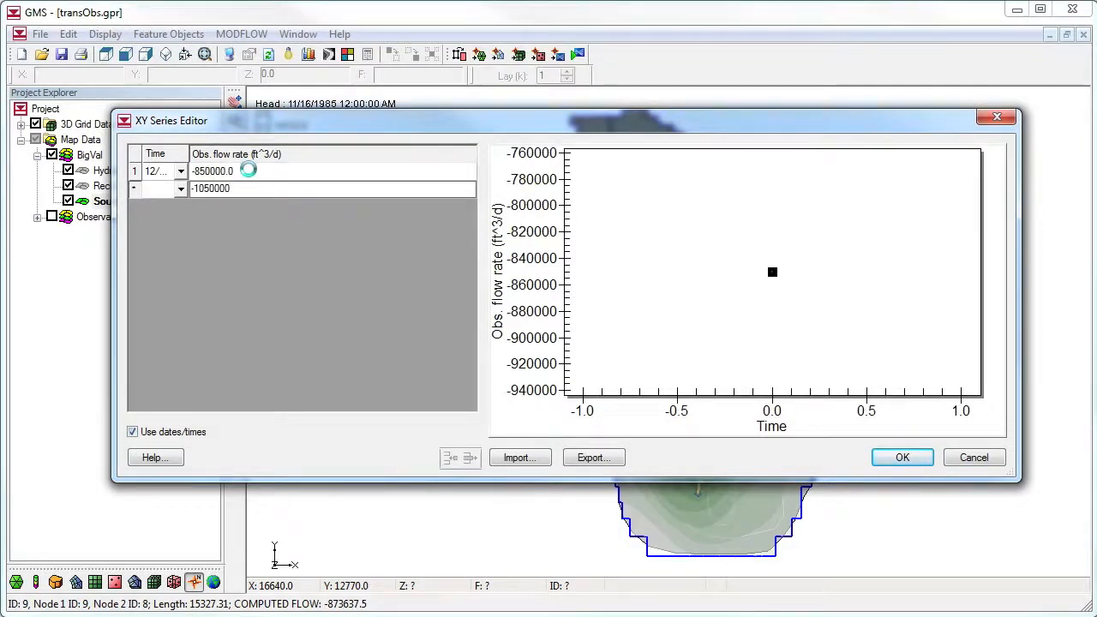
text(50000)
key(Return)
Set the times of the two observed flow rates to 6/1/1986 and 10/5/1986 and accept the series
double_click(189, 153)
click(155, 174)
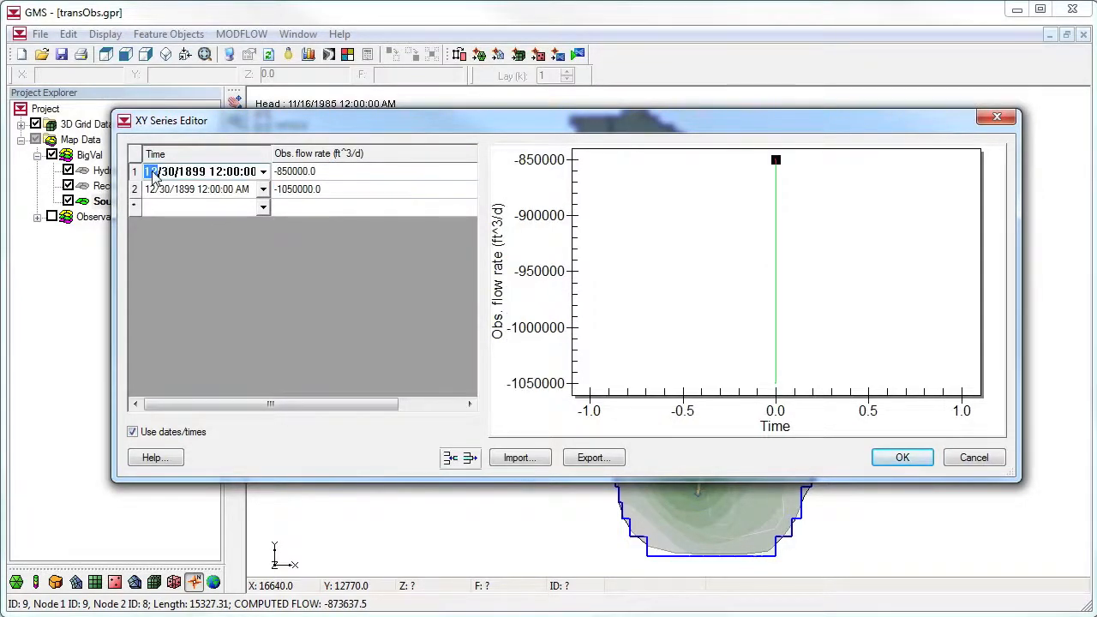
text(6/1/1986)
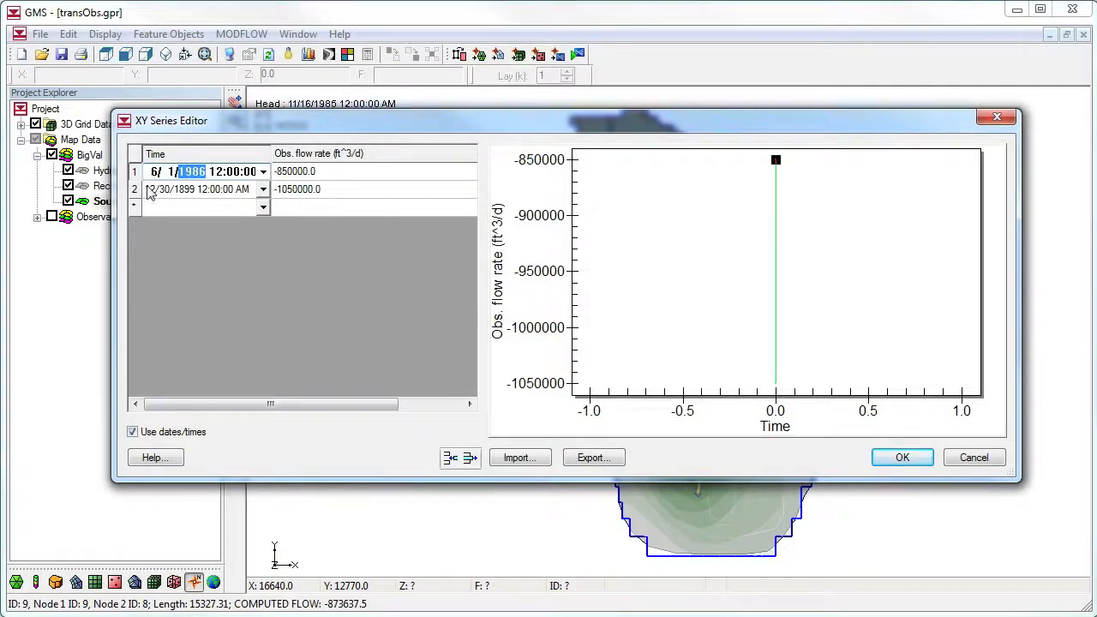
click(150, 193)
text(10/5/)
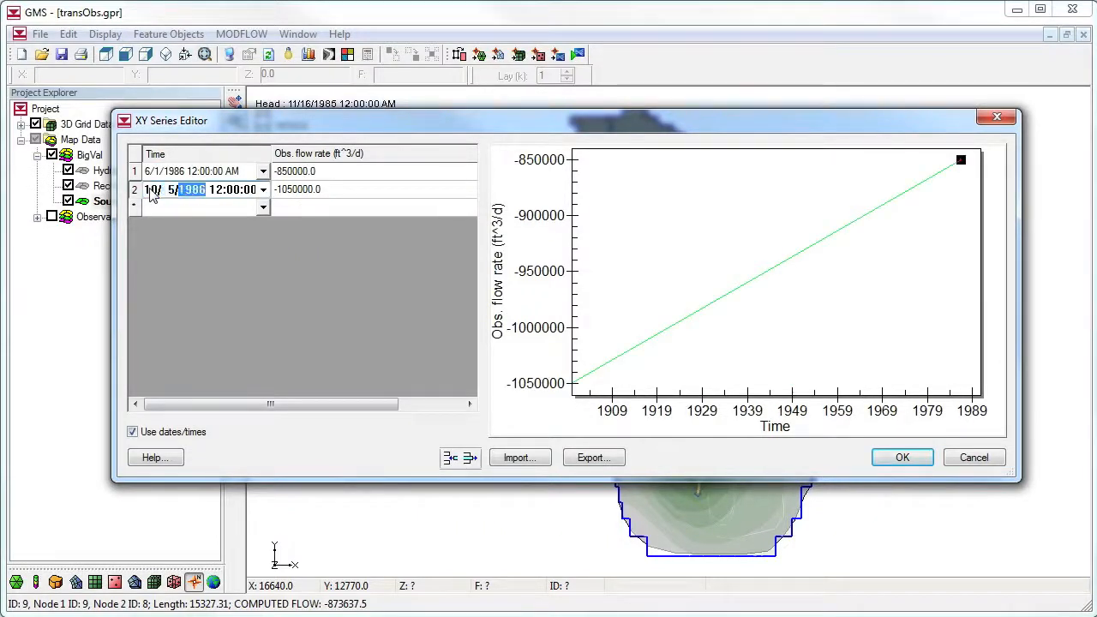
text(1986)
click(334, 192)
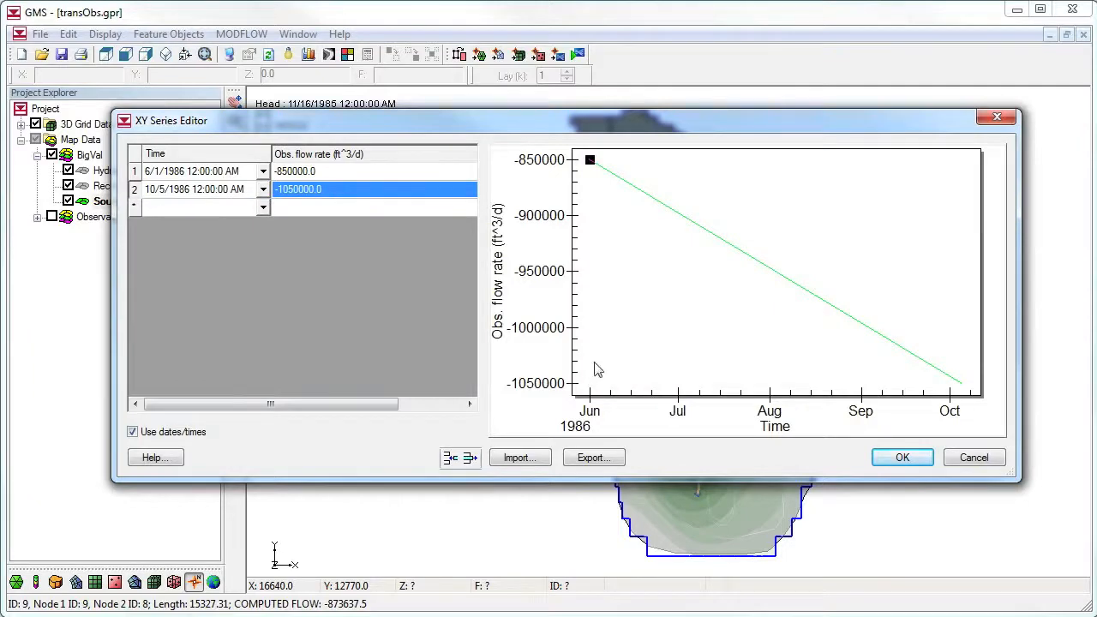
click(902, 456)
Set the river arc's observed flow interval to 50000 and apply the properties
click(754, 269)
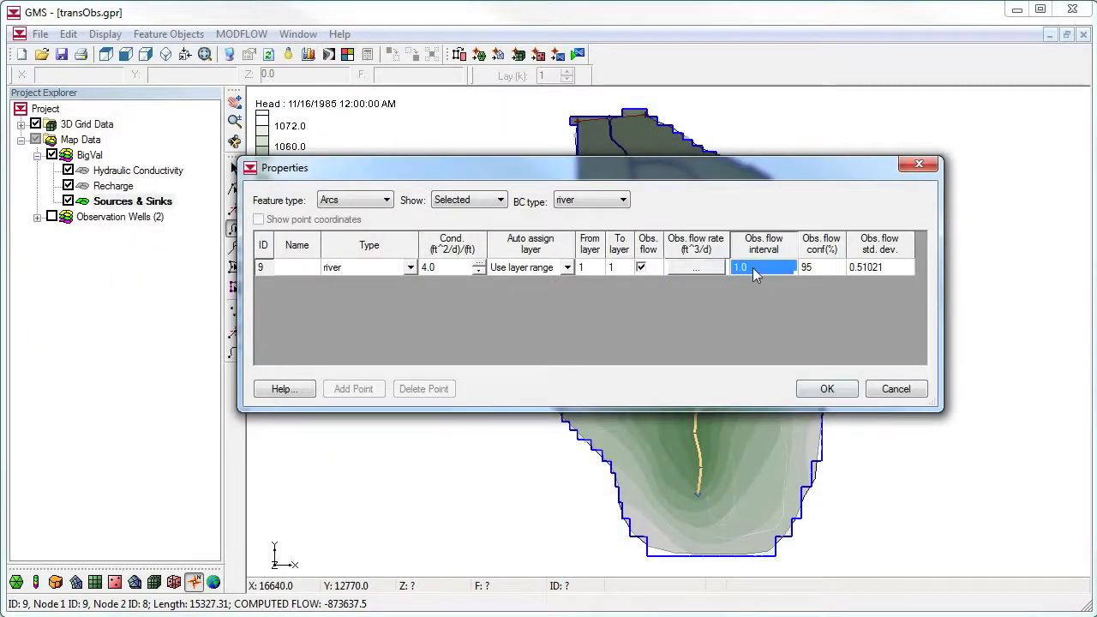
text(50000)
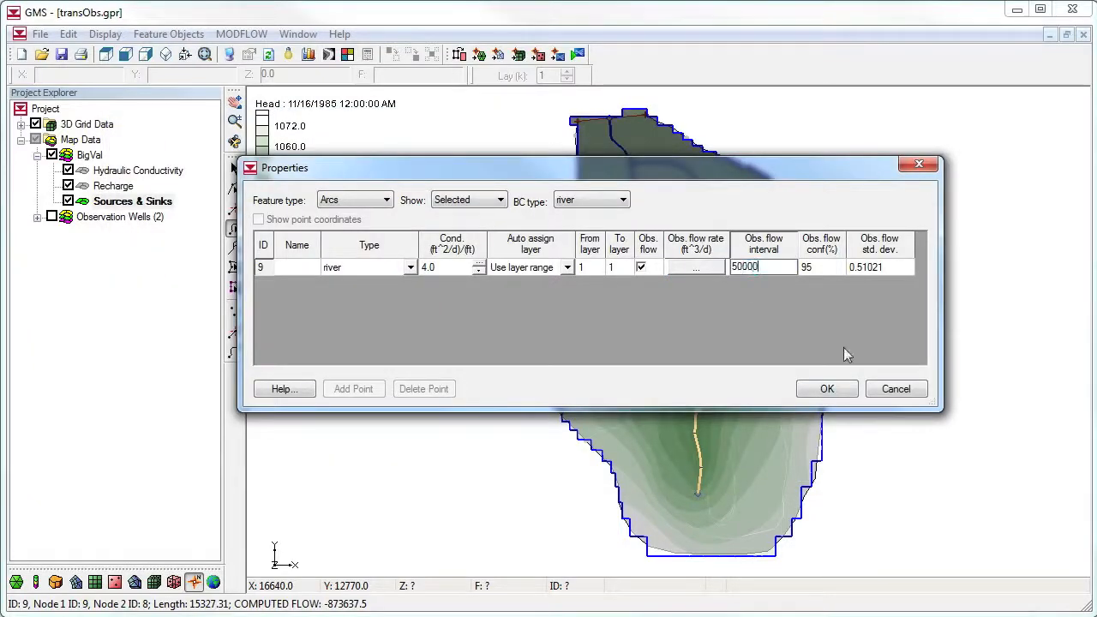
click(827, 388)
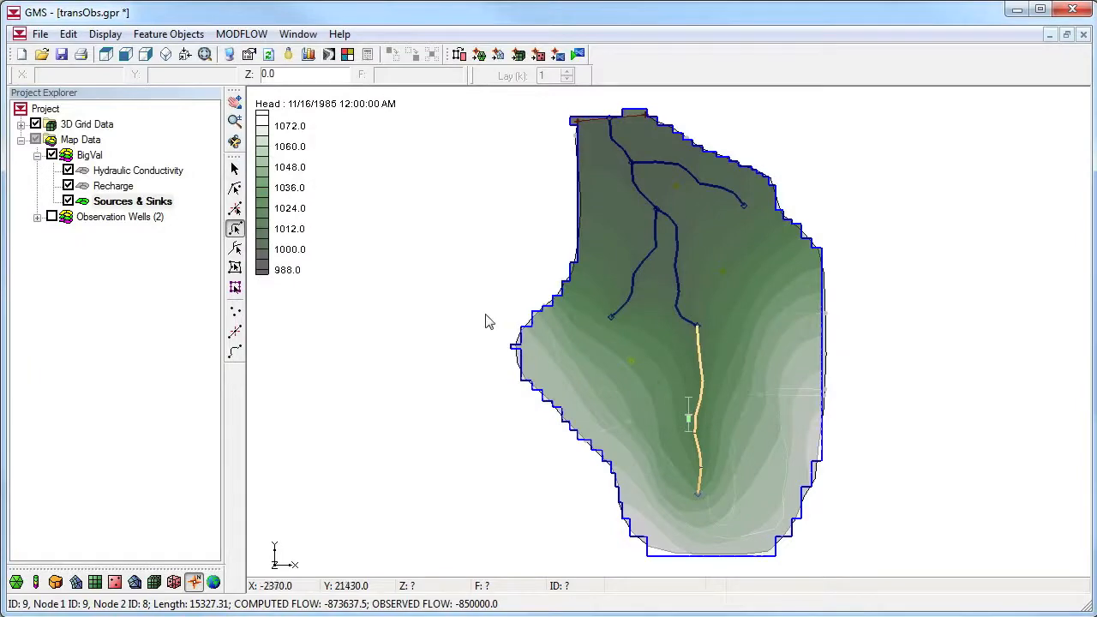
Run MODFLOW with the project saved as transObs1 and read in the solution
click(578, 54)
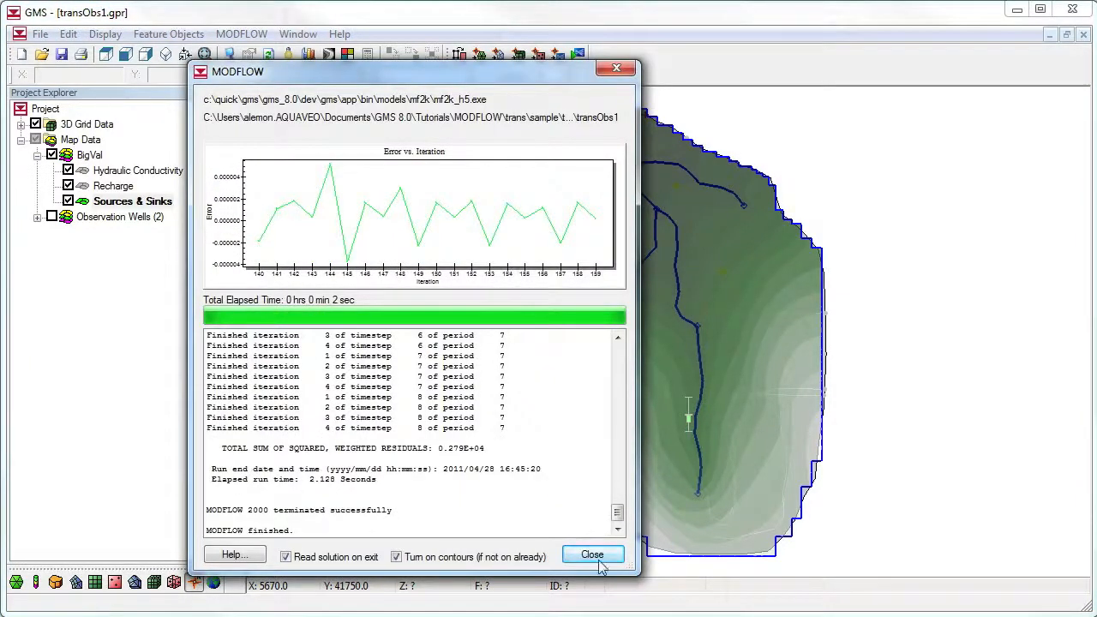
click(592, 555)
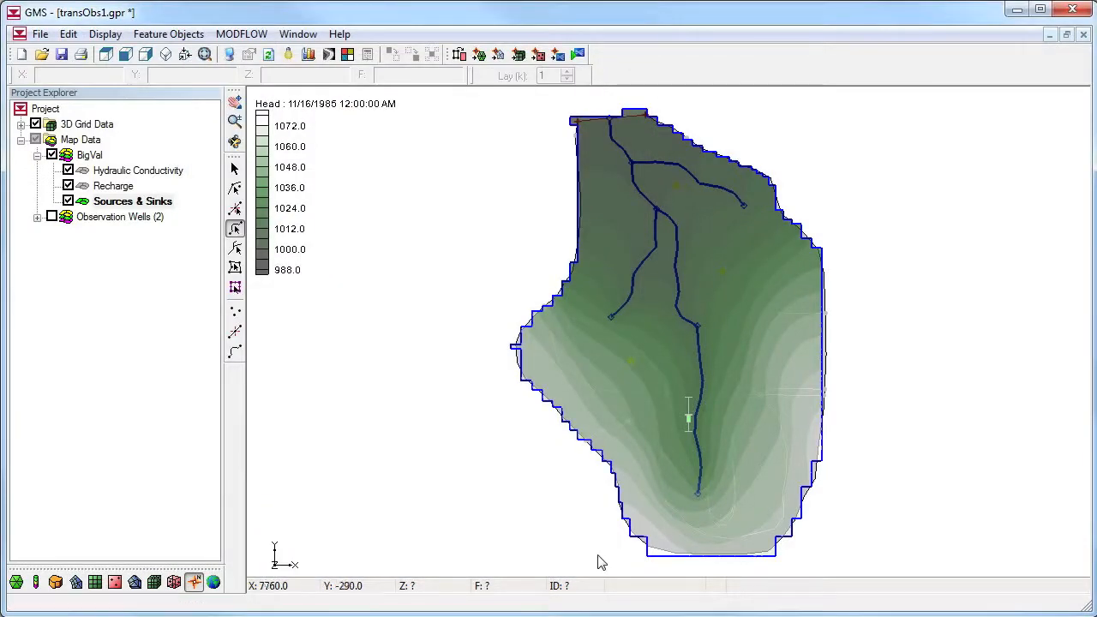
Create an S/S Flow vs. Time plot with the calibration target and observed values shown
click(309, 54)
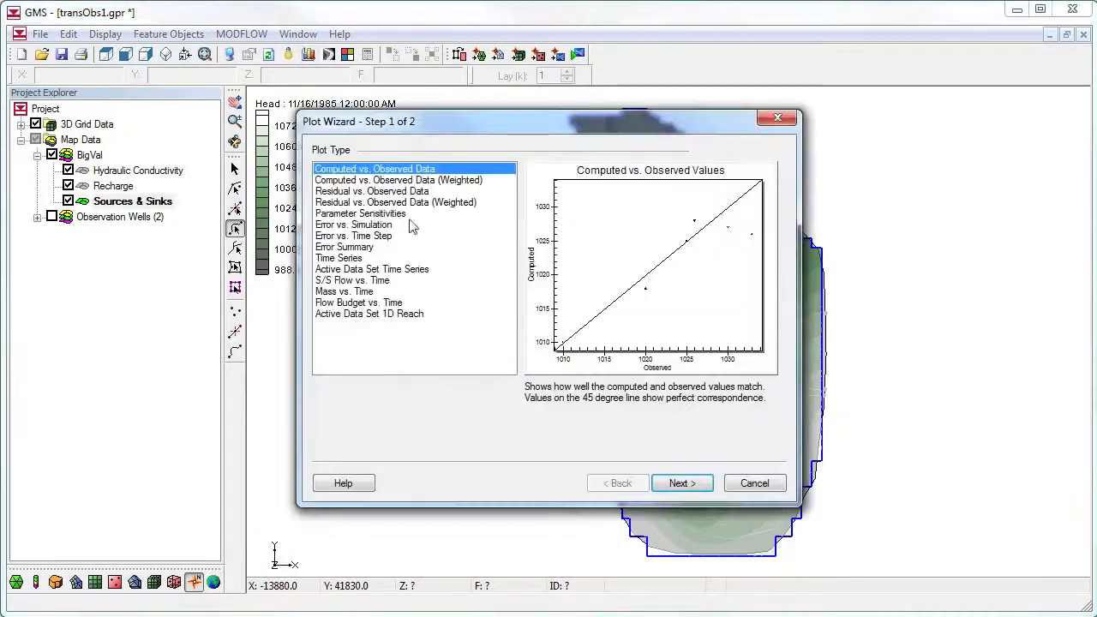
click(318, 283)
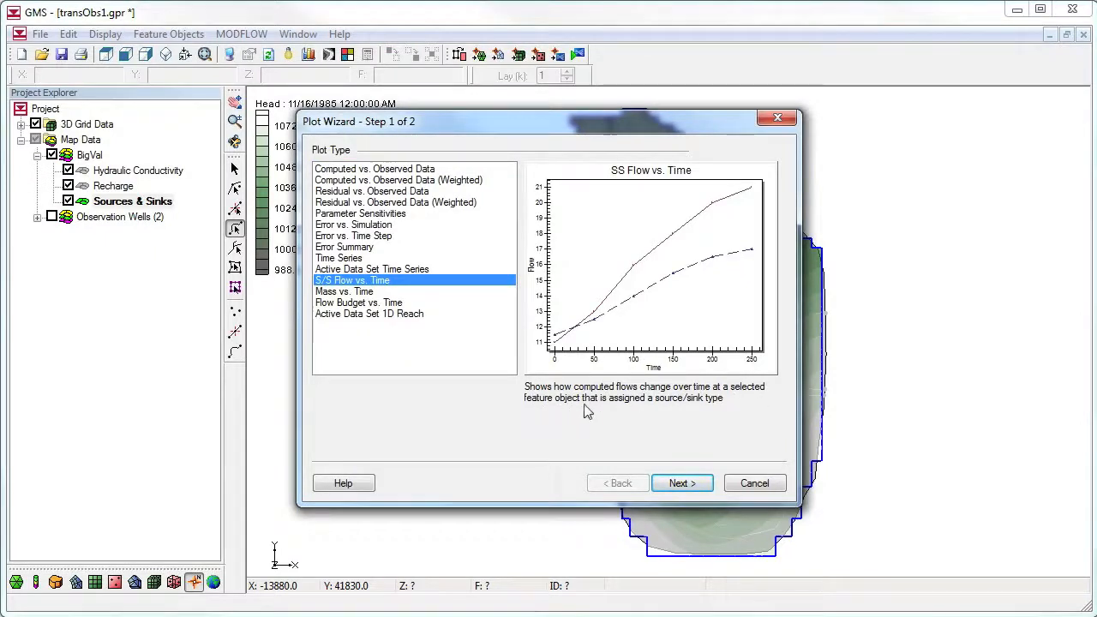
click(681, 484)
click(349, 258)
click(681, 483)
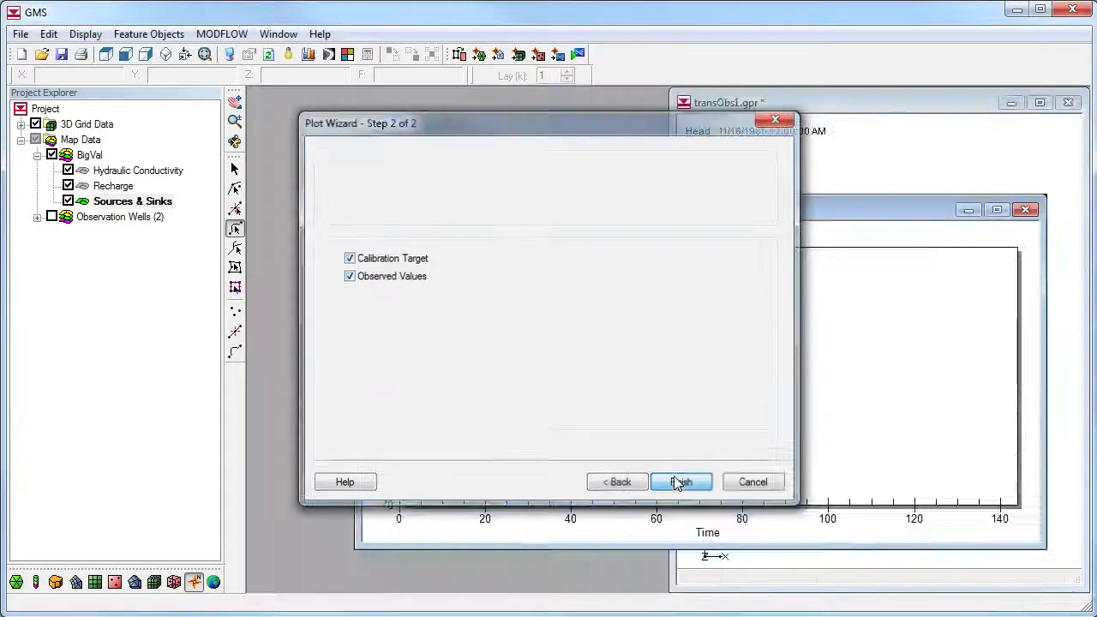
Tile the plot and model windows vertically side by side and frame the whole model
click(289, 36)
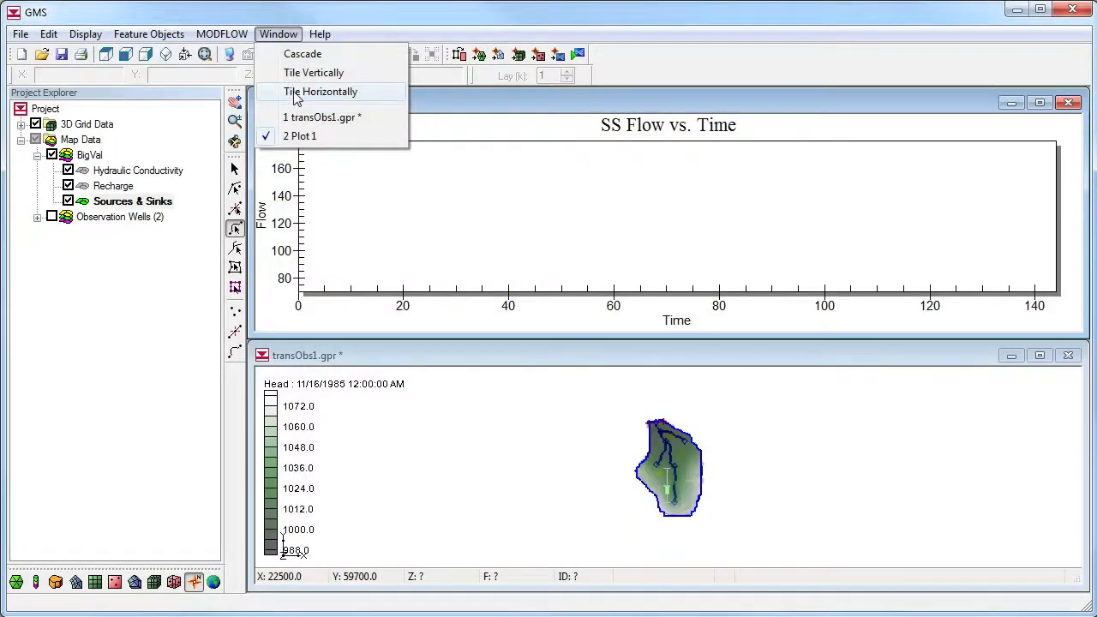
click(297, 80)
click(205, 54)
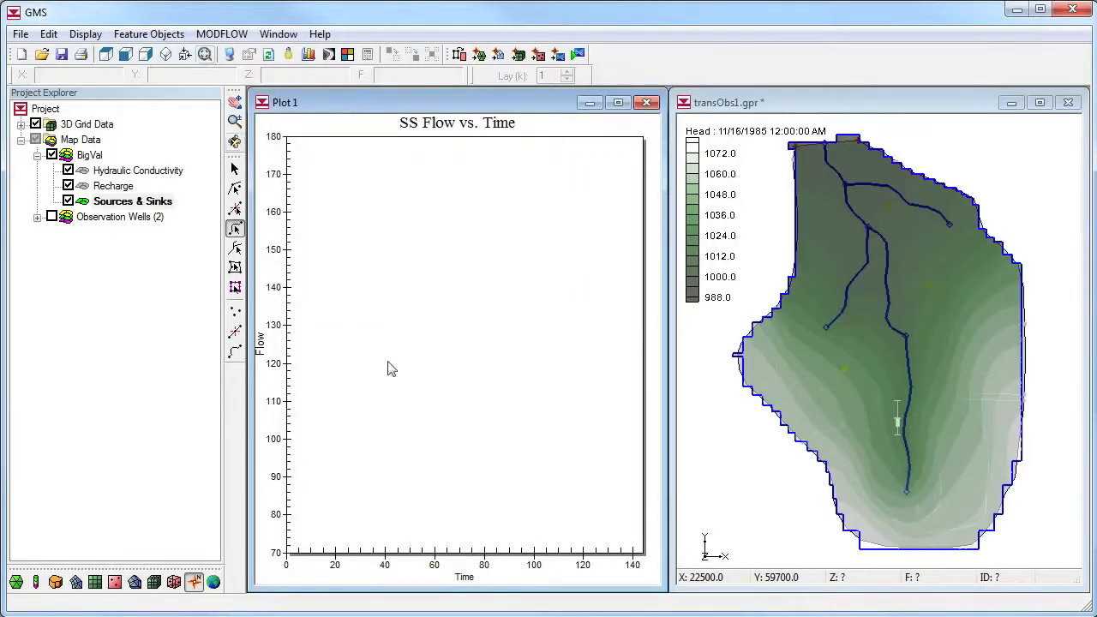
Plot flow over time for the southern river arc and for the adjoining arc to its north, returning to the southern arc
click(909, 401)
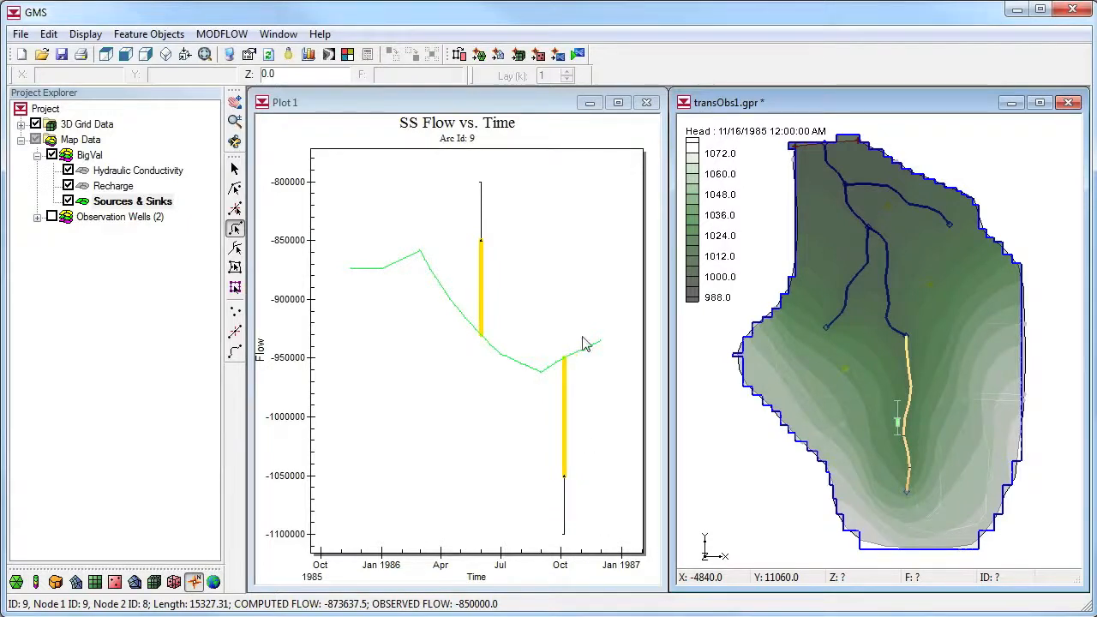
click(886, 286)
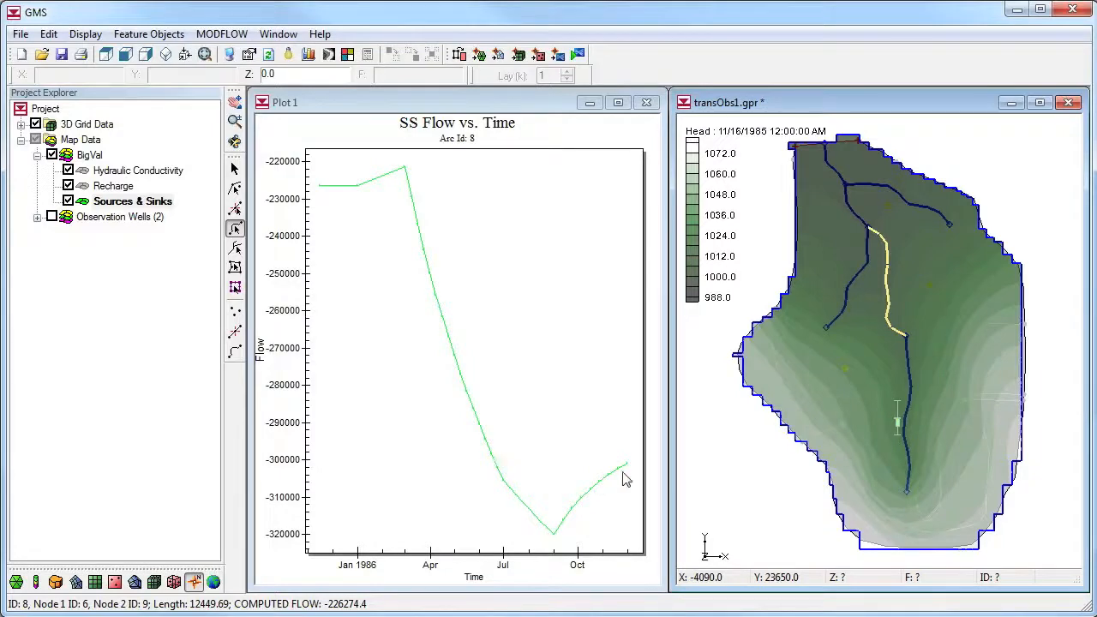
click(907, 407)
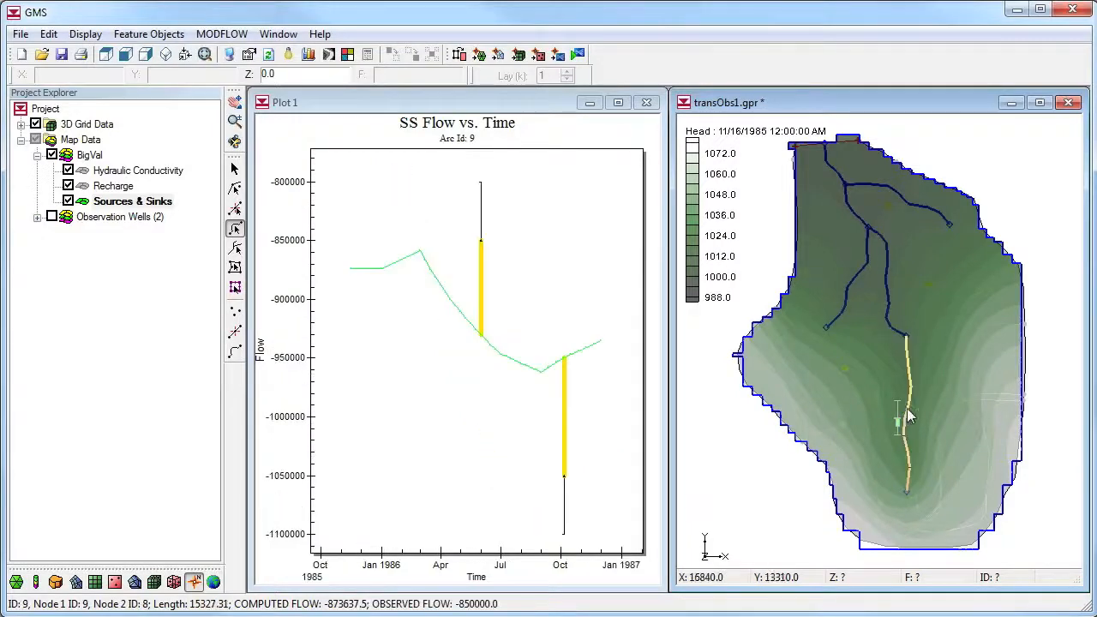
View the table of computed and observed flow values behind the southern river arc's plot, and clear the arc selection
right_click(395, 370)
click(457, 544)
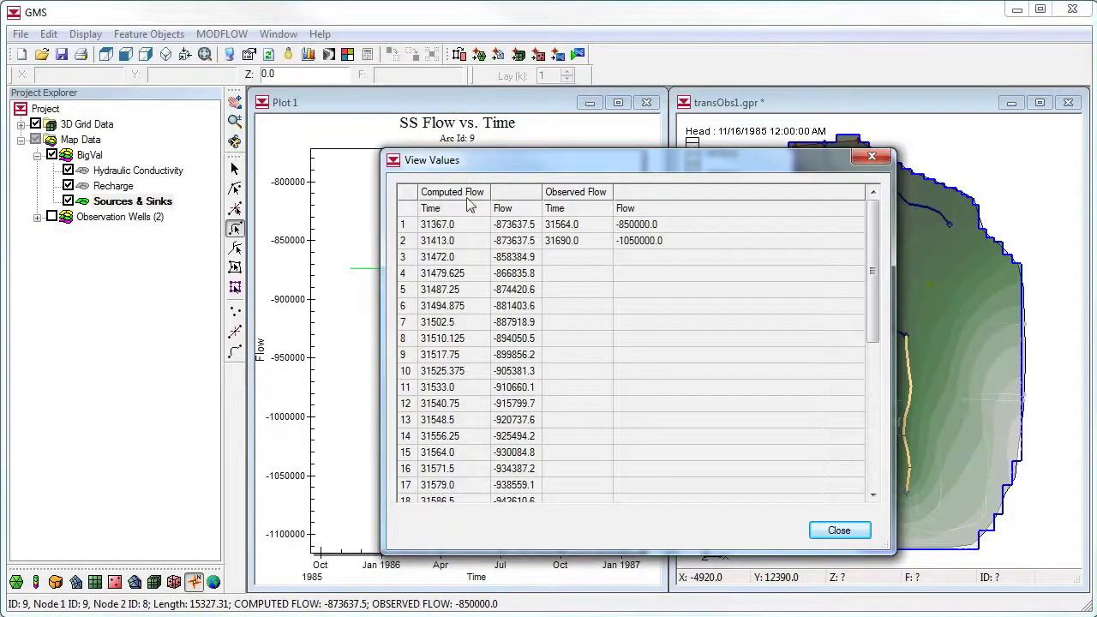
click(828, 532)
click(742, 464)
Open BlueRiver_YorkRiver_Flow.csv for import with a heading row and without space as a column delimiter
click(21, 34)
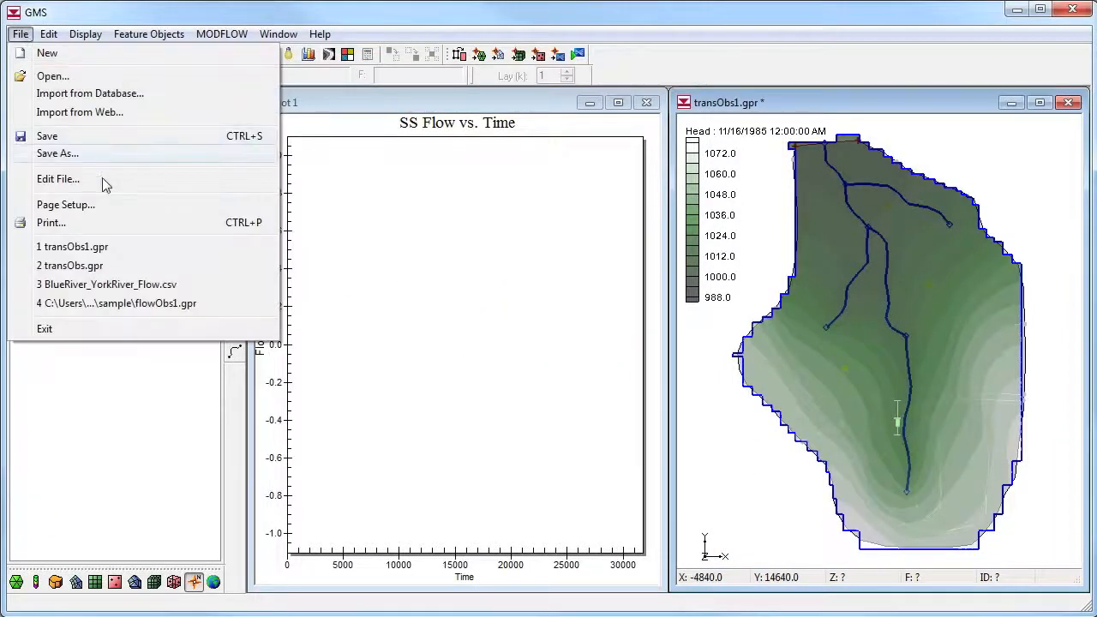
click(84, 75)
click(494, 224)
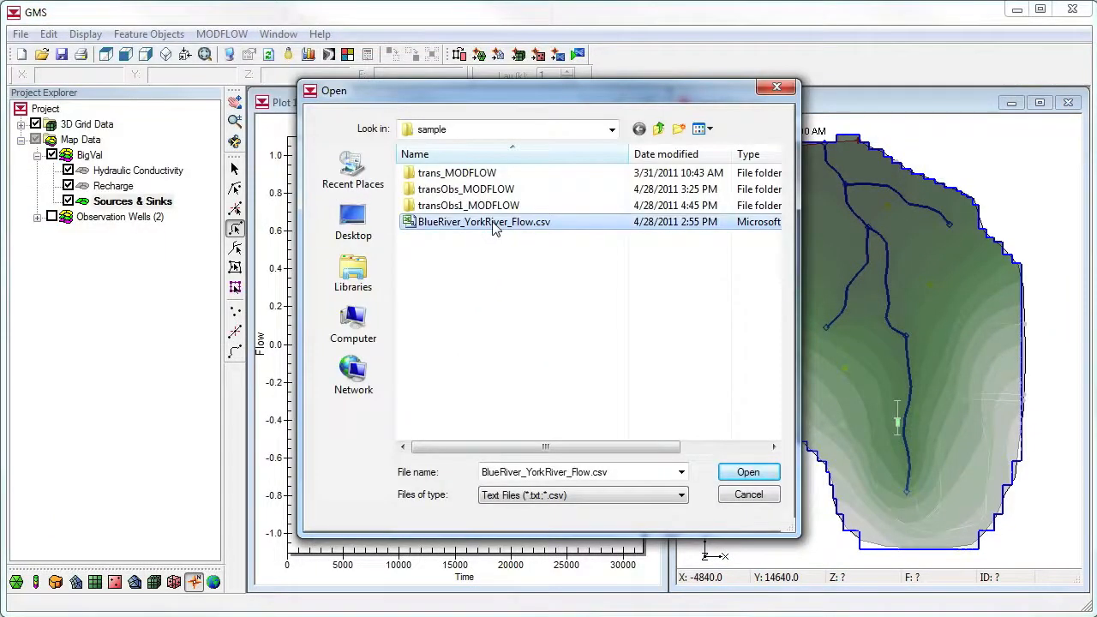
click(746, 476)
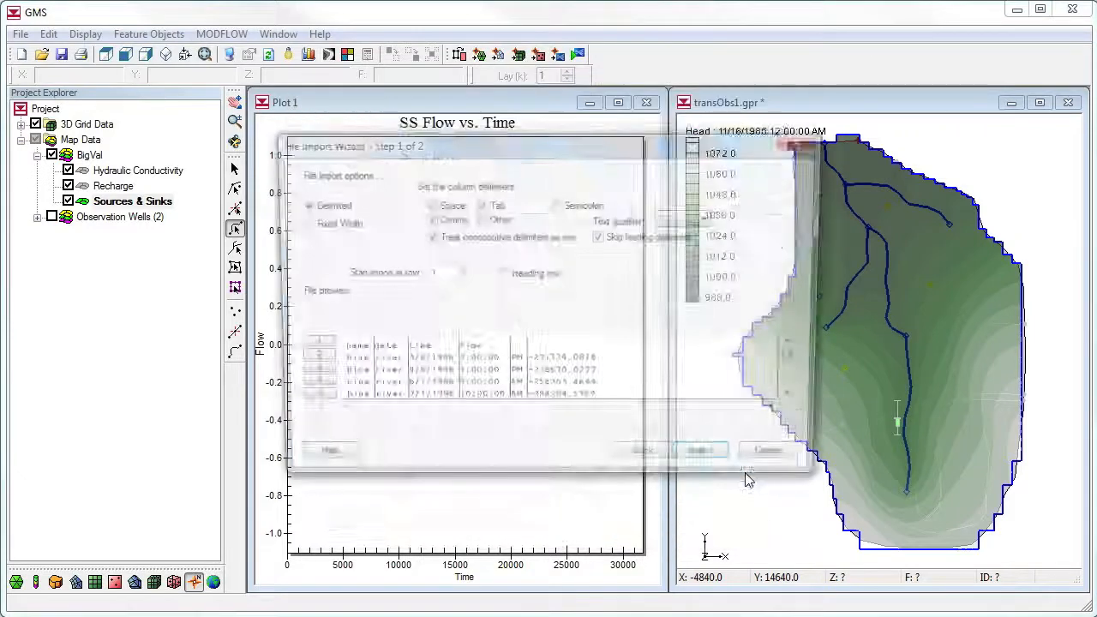
click(502, 274)
click(426, 204)
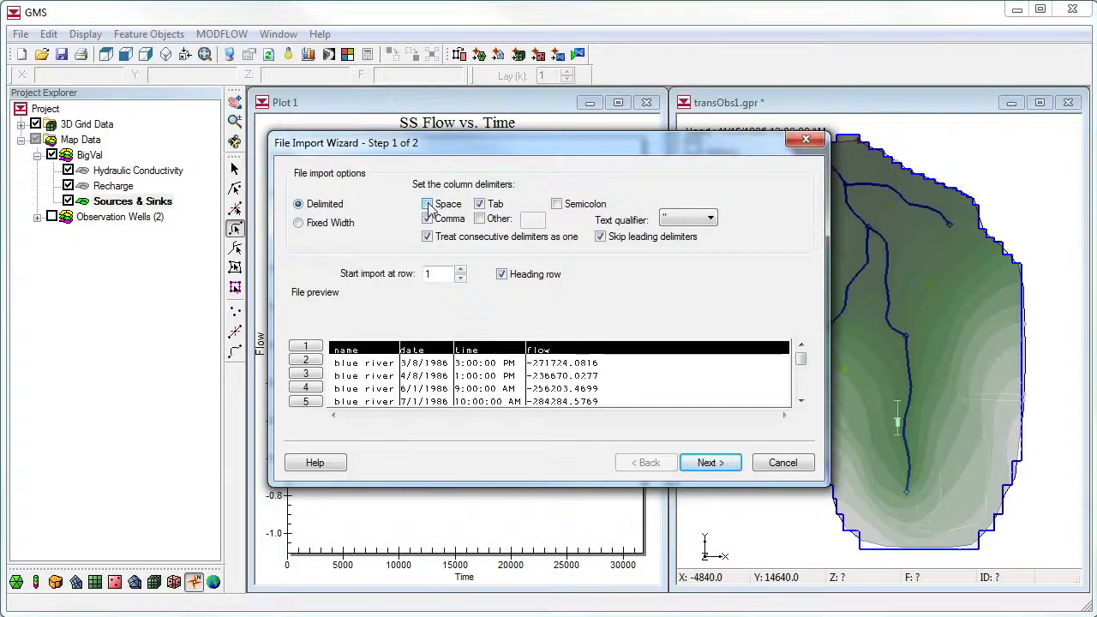
click(711, 463)
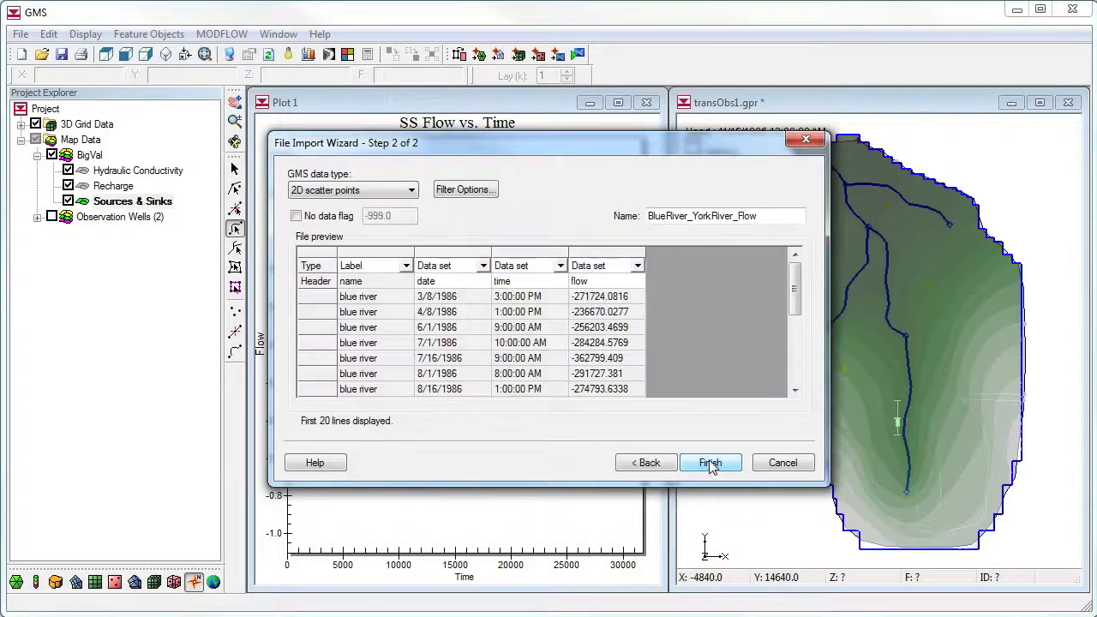
Import the file as transient arc data with the flow column mapped to Obs. flow rate
click(411, 189)
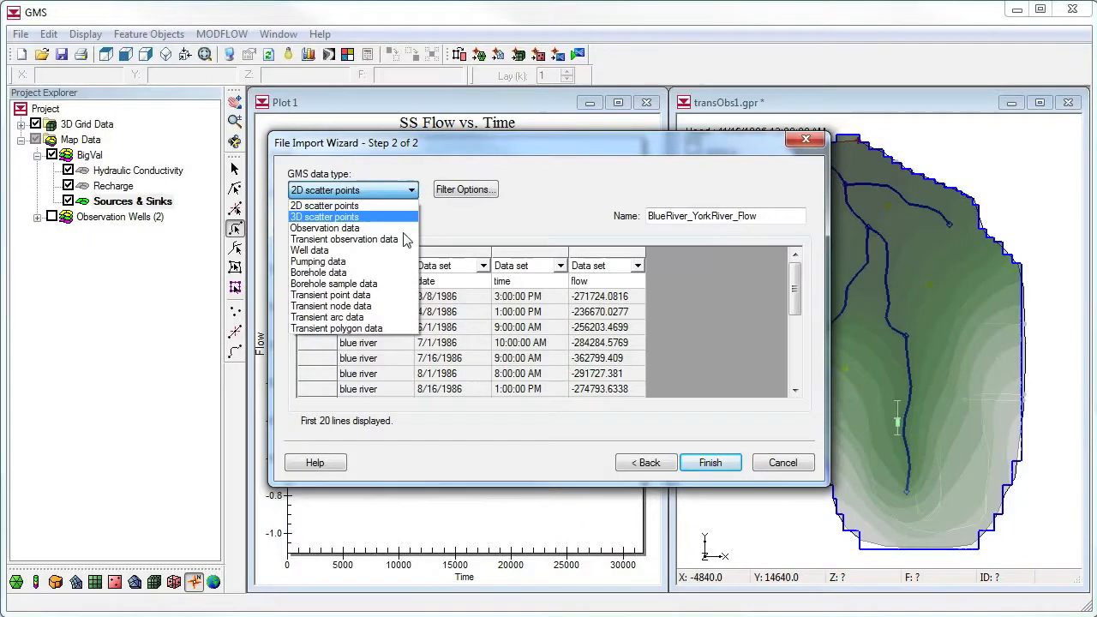
click(407, 318)
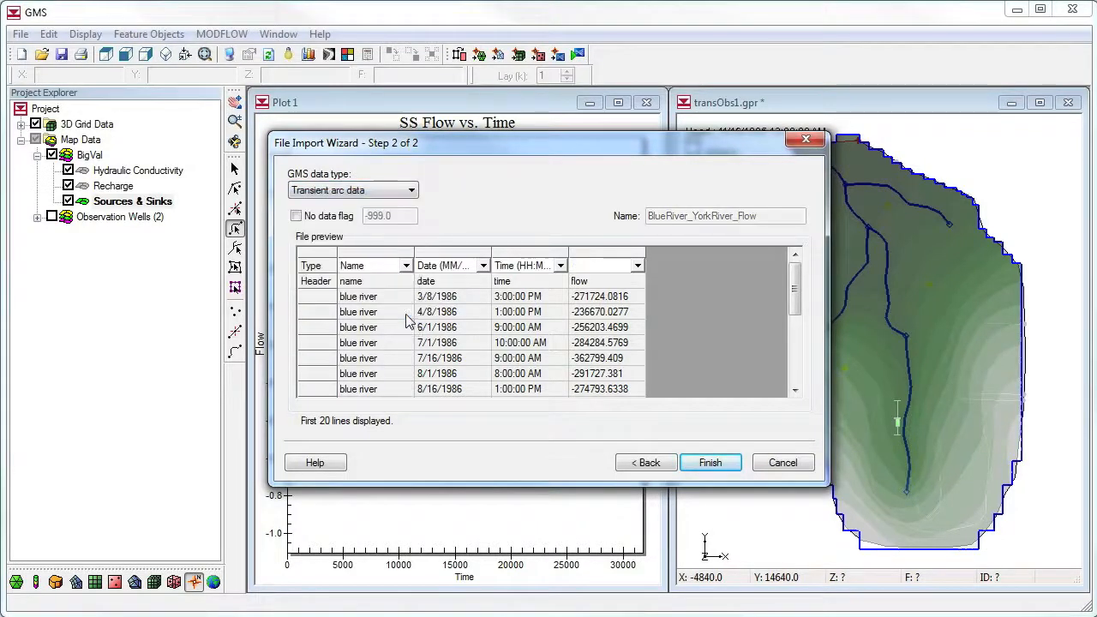
click(371, 300)
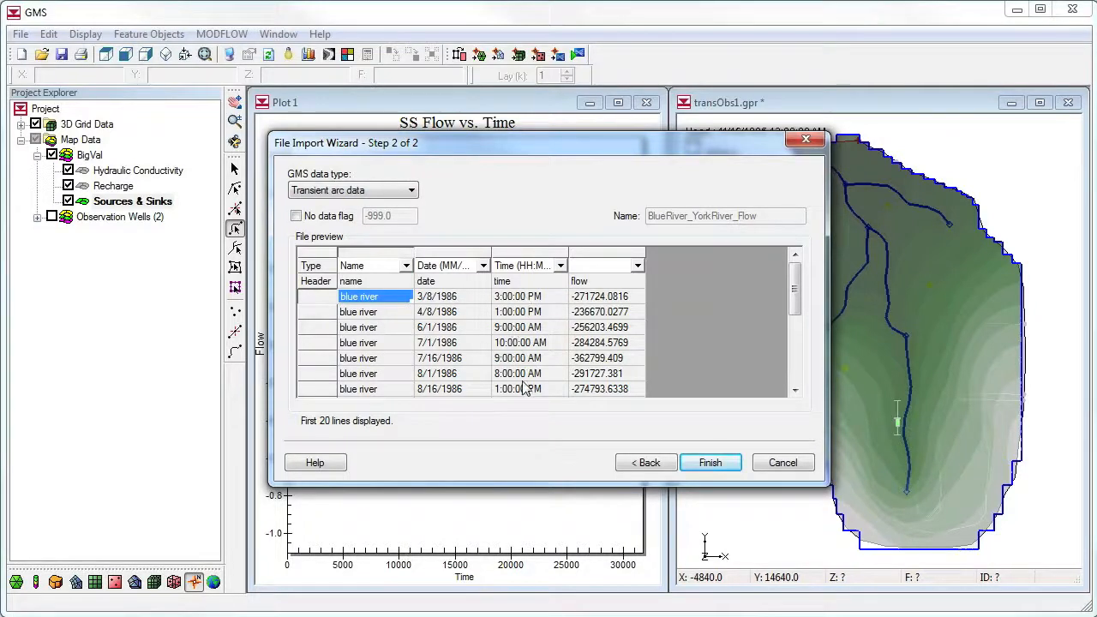
click(637, 266)
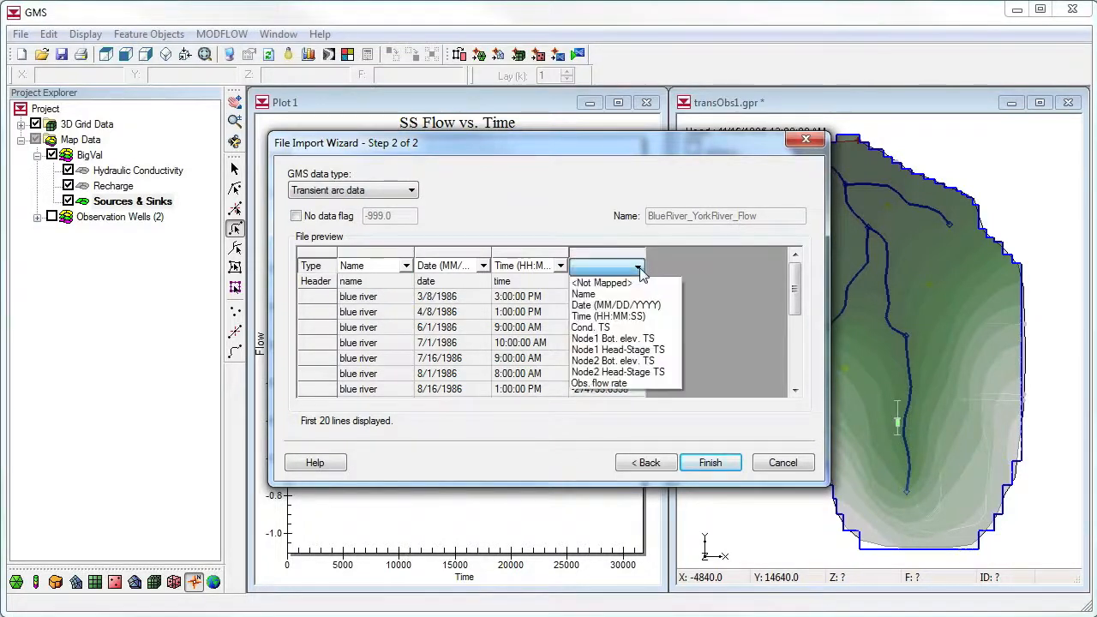
click(649, 387)
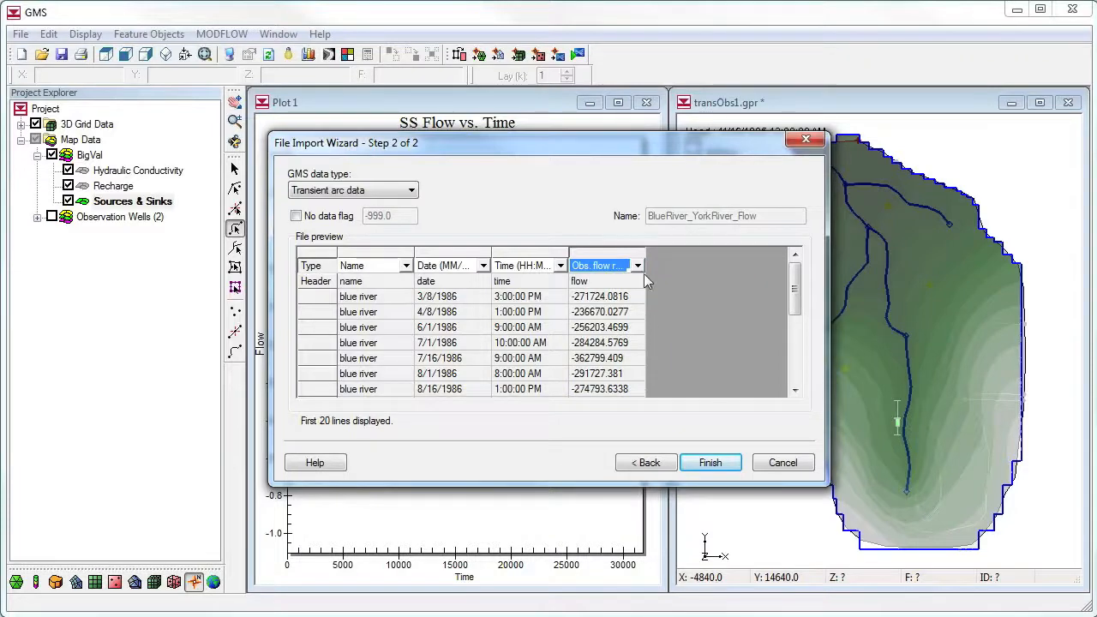
click(710, 462)
key(Return)
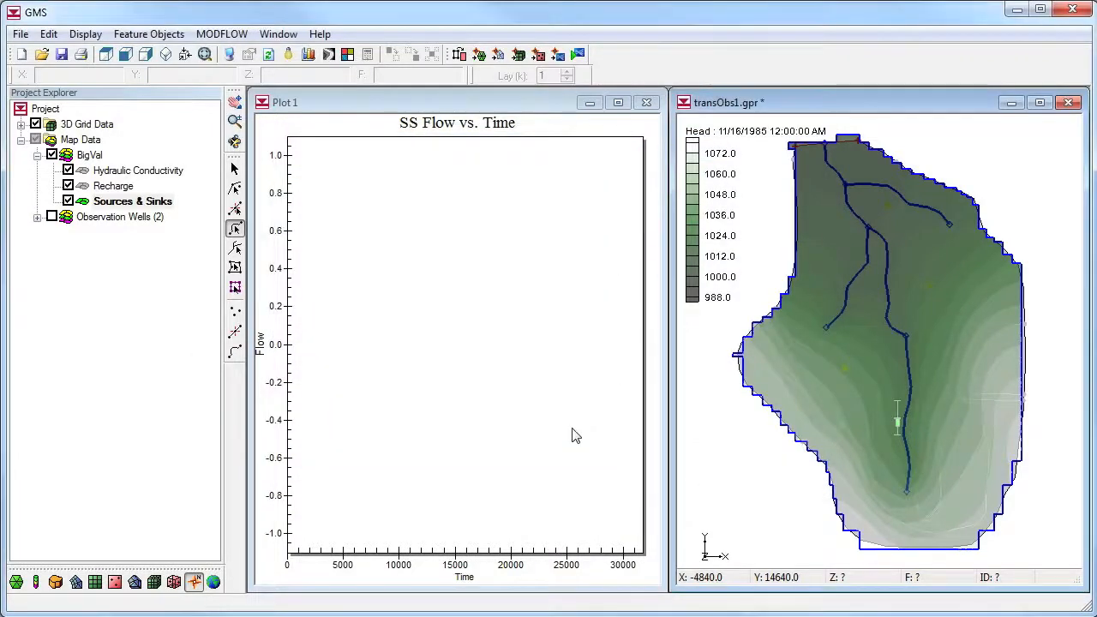
Turn on observed flow for the york river arc, review its imported flow series and set the observed flow interval to 25000
click(898, 197)
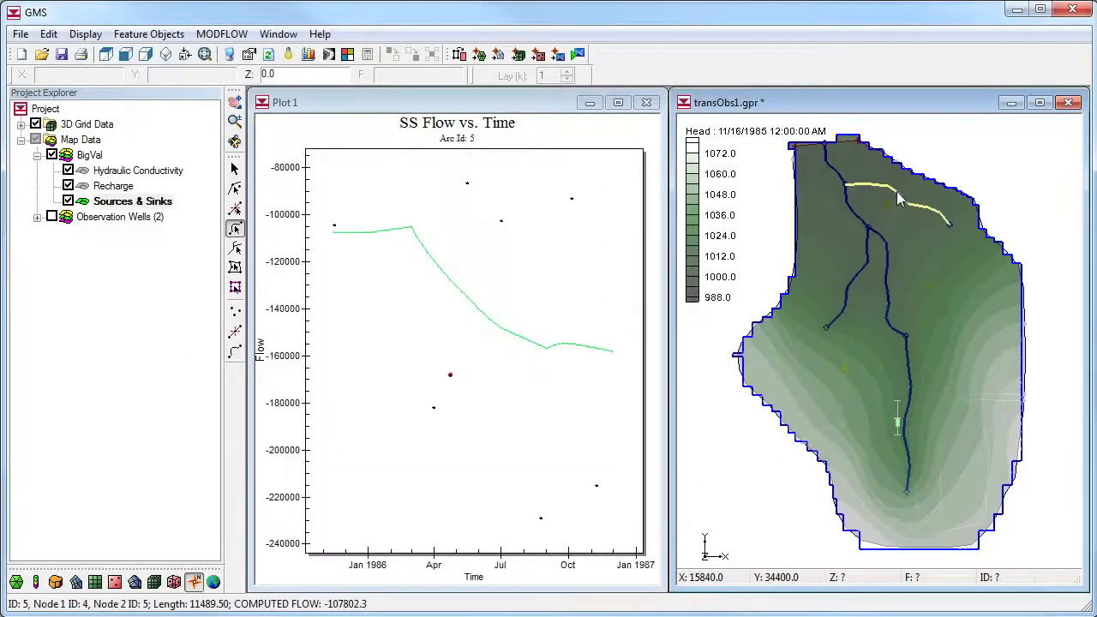
double_click(898, 199)
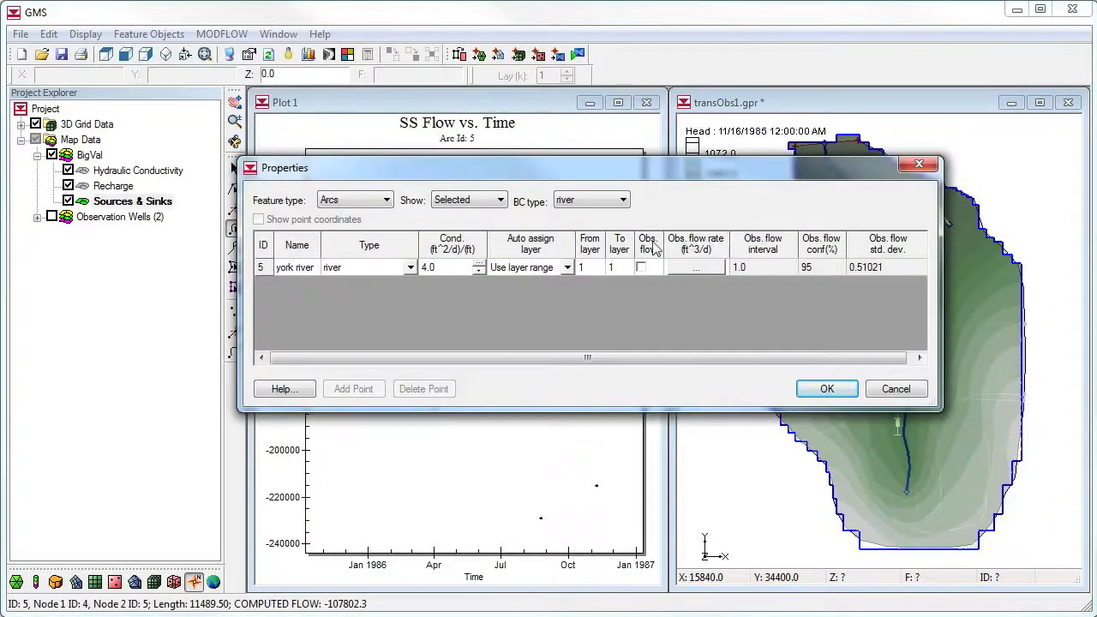
click(641, 267)
click(696, 267)
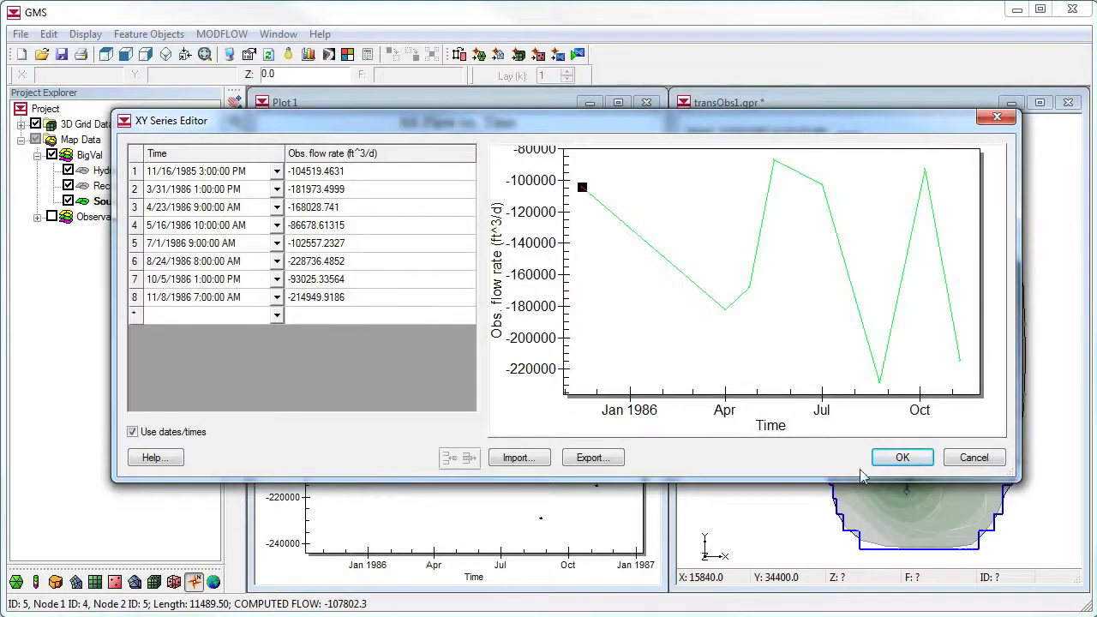
click(907, 461)
click(752, 268)
text(2)
click(827, 384)
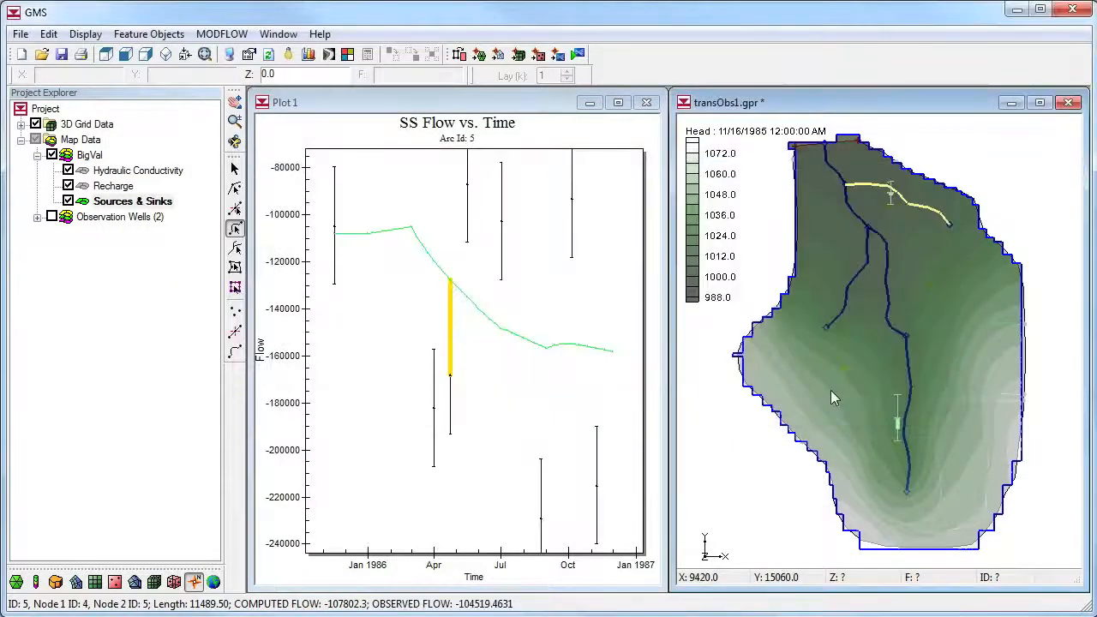
Turn on observed flow for the blue river arc, review its imported flow series and set the observed flow interval to 25000
double_click(856, 275)
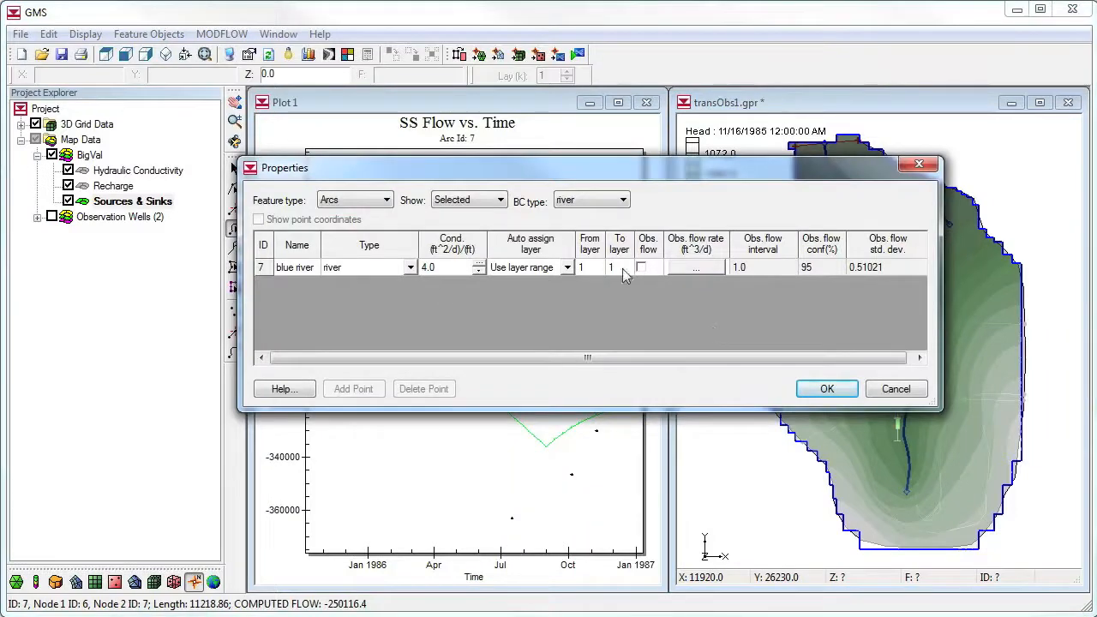
click(642, 267)
click(695, 268)
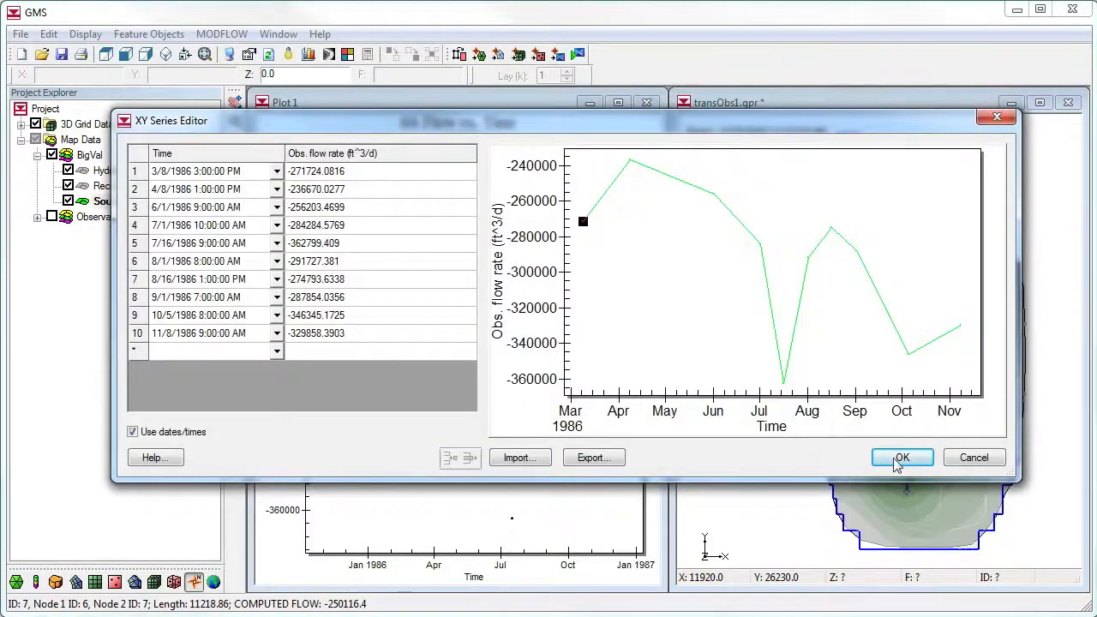
click(902, 457)
click(770, 271)
text(25000)
key(Return)
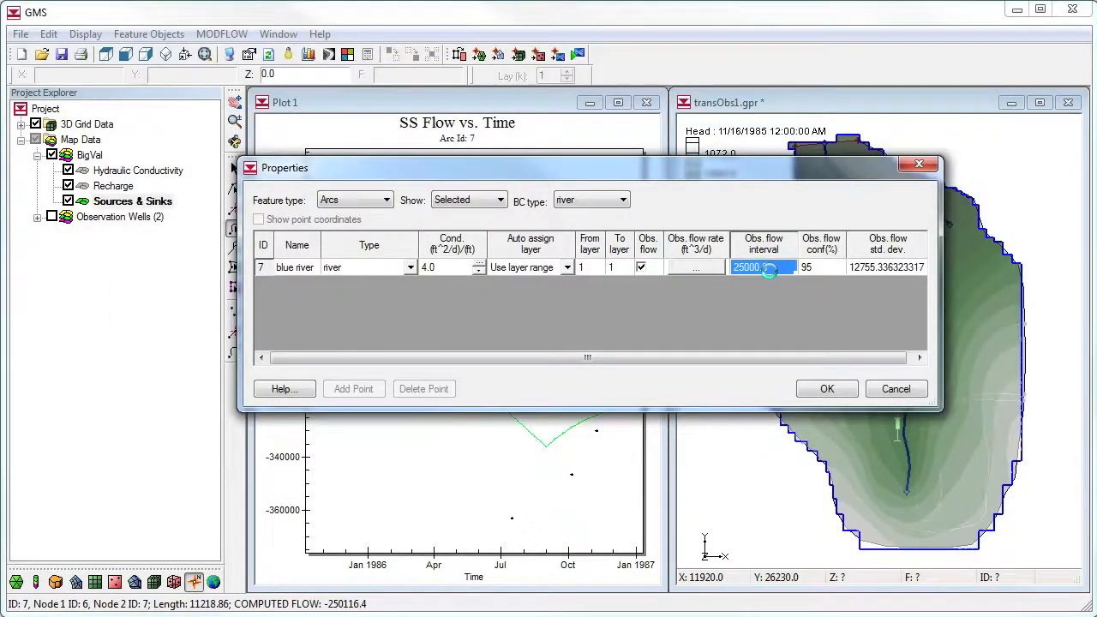
click(825, 391)
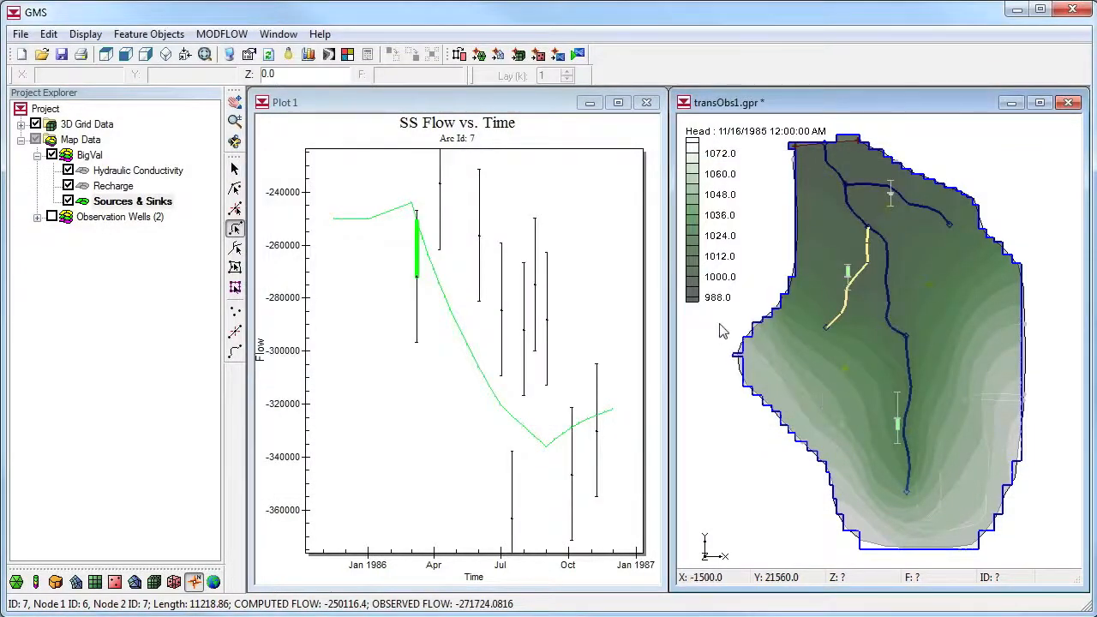
Save the changes, rerun MODFLOW and read in the solution
click(579, 54)
click(374, 469)
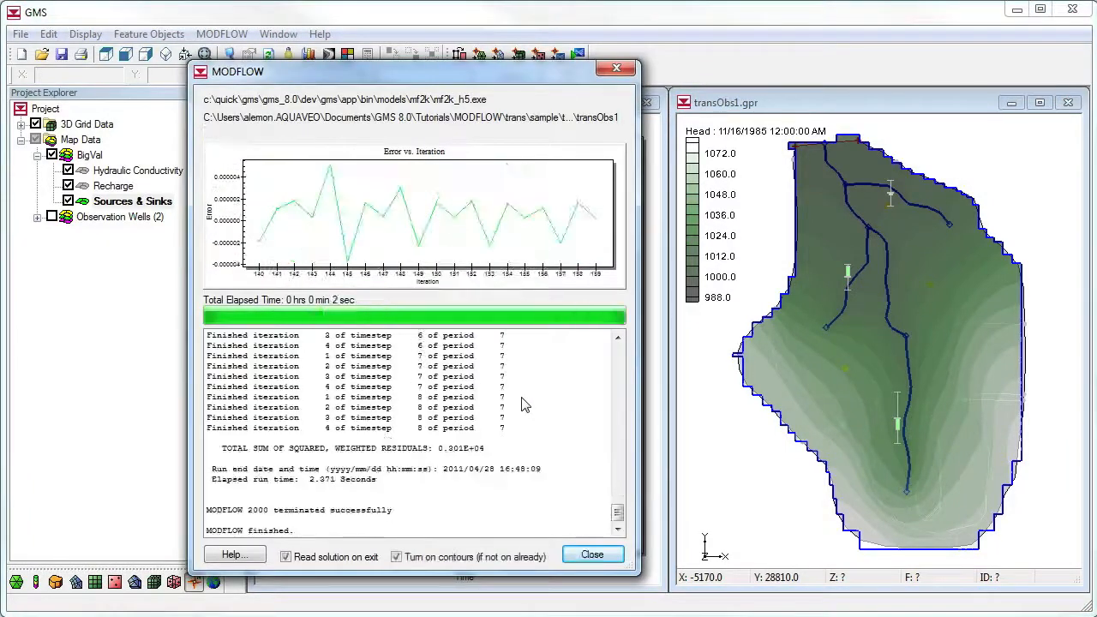
click(588, 555)
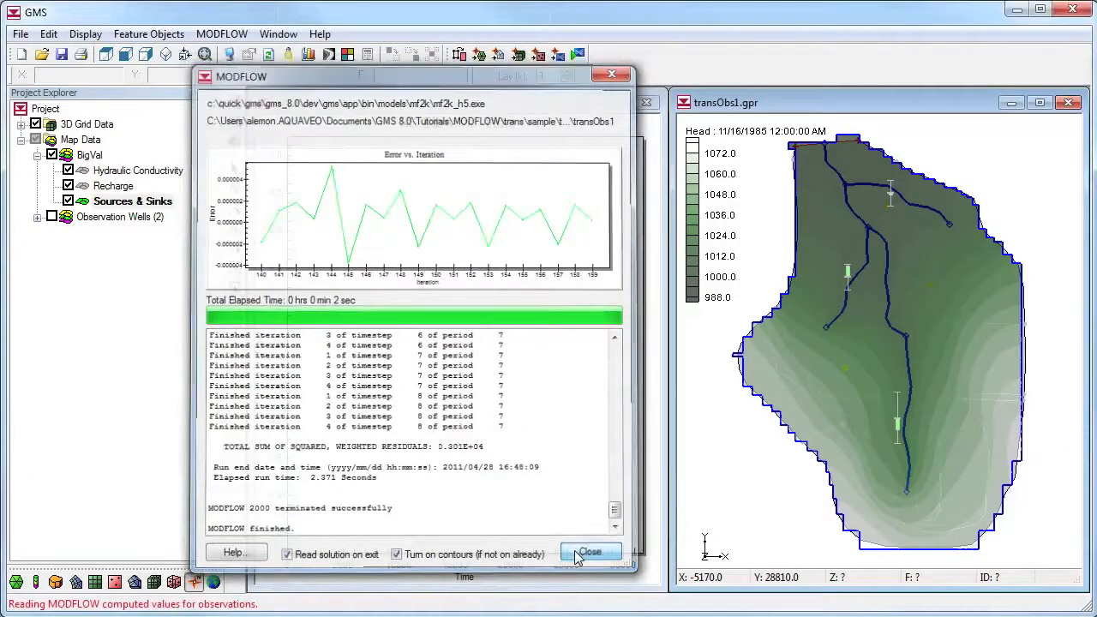
Compare computed with observed flows over time for the york river, blue river and southern river arcs
click(916, 209)
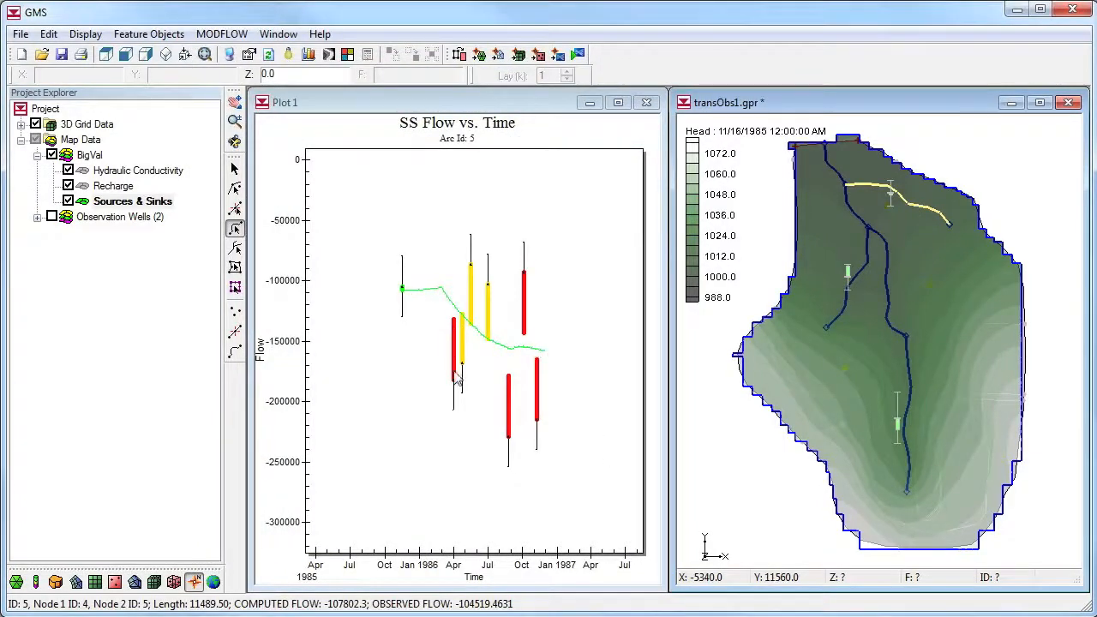
click(858, 278)
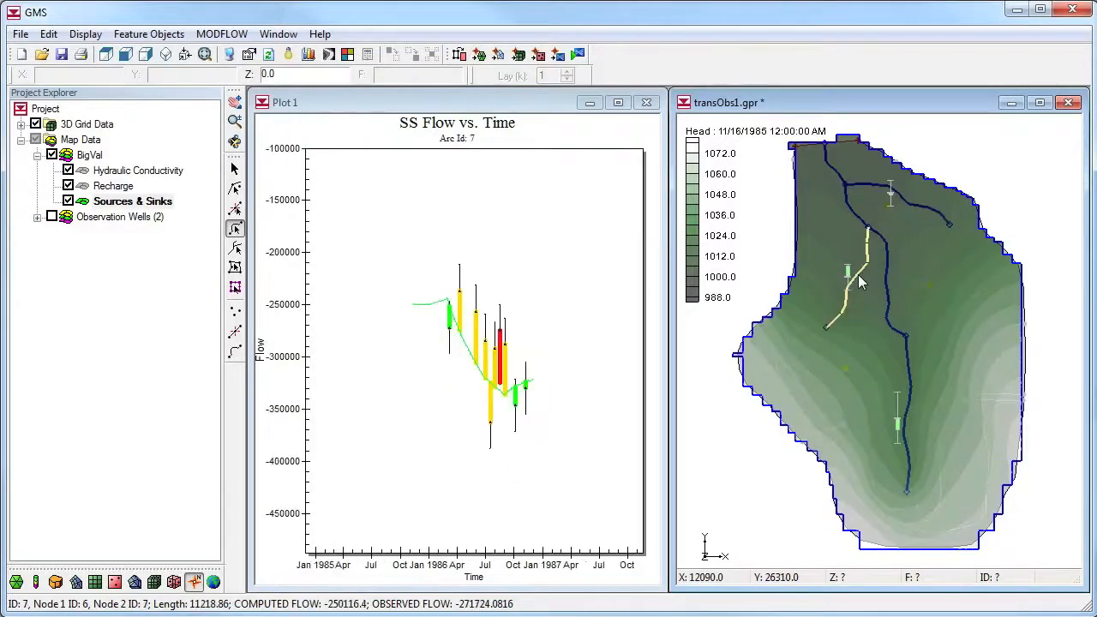
click(908, 396)
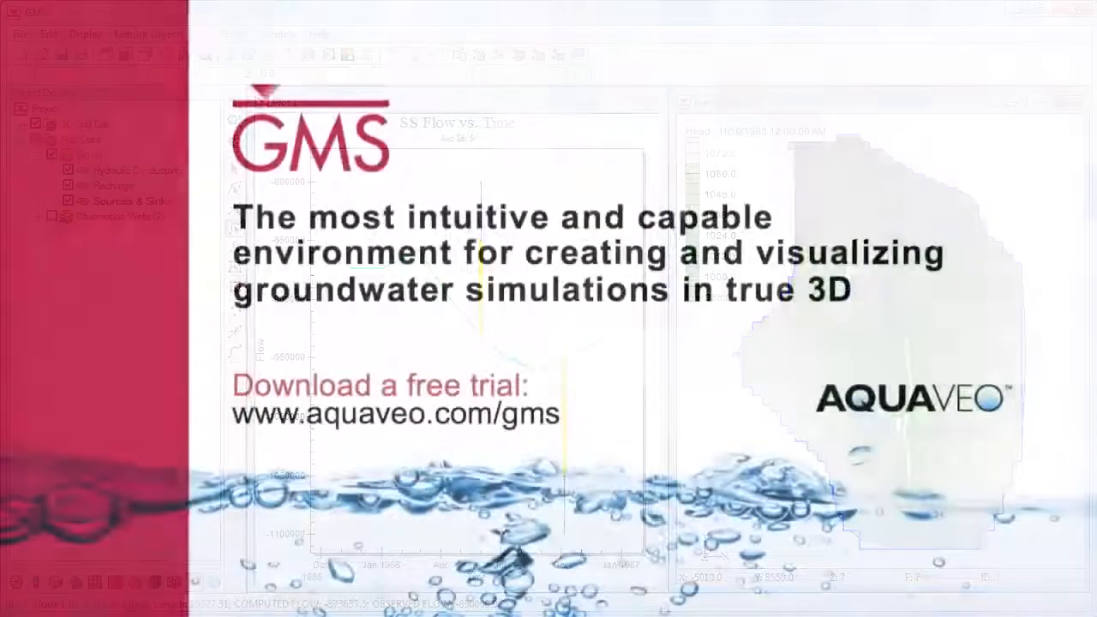